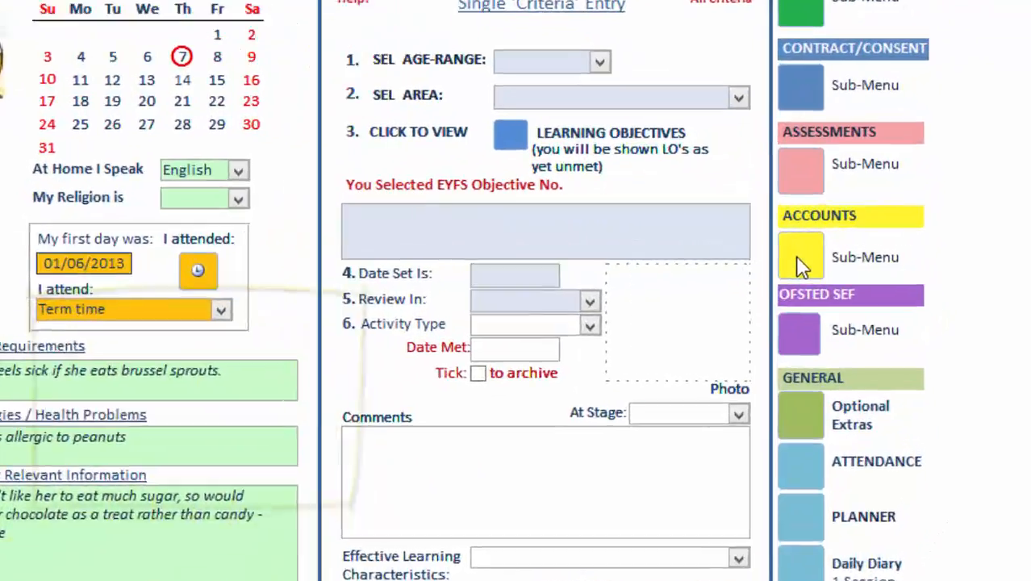
# Step: Open the selected child's payment charges from Accounts, acknowledge the invoice date reminder and start a new invoice
pyautogui.click(800, 260)
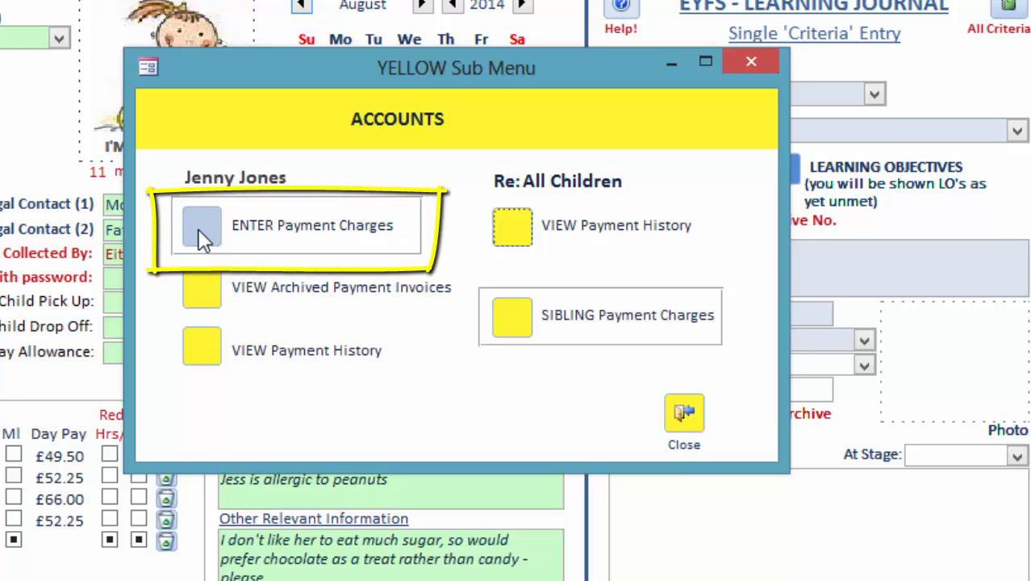
pyautogui.click(201, 229)
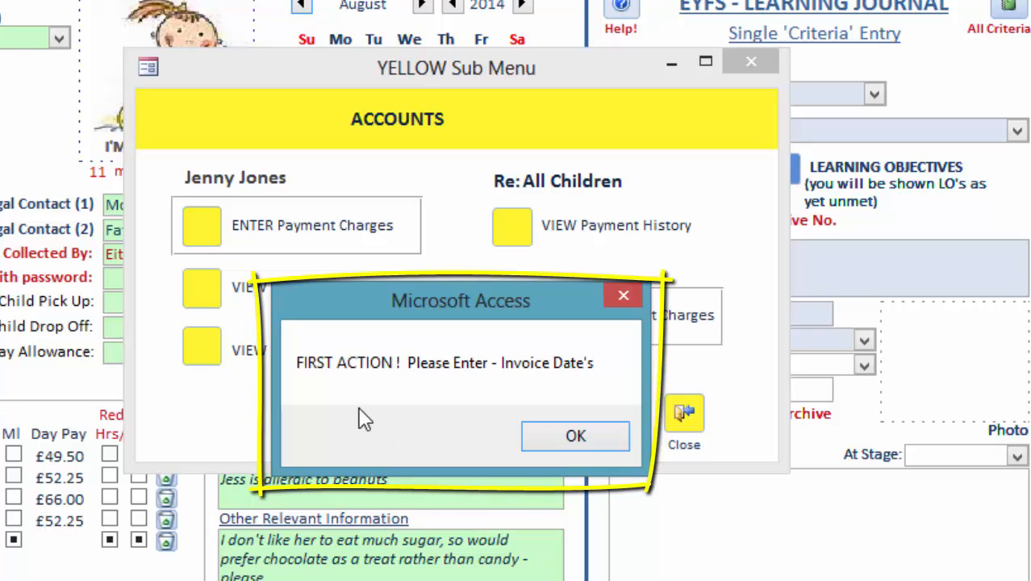
pyautogui.click(575, 436)
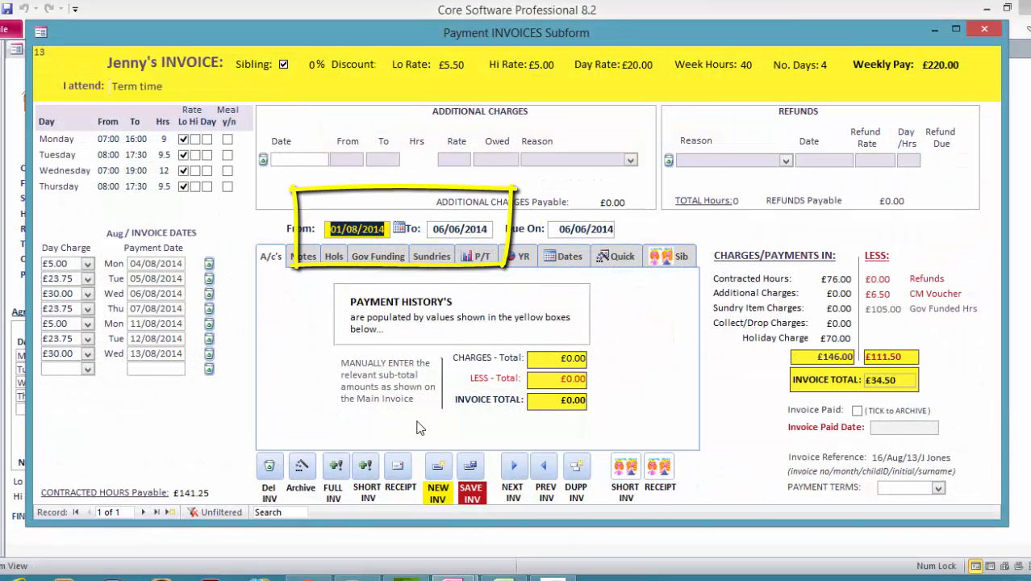
pyautogui.click(440, 475)
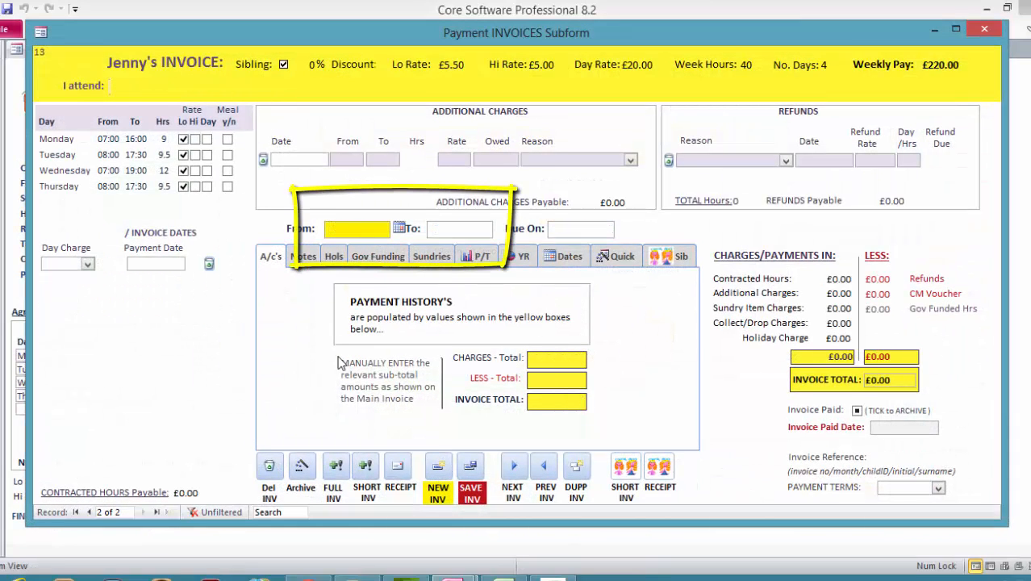
# Step: Set the new invoice's period from 01/08/2014 to 29/08/2014
pyautogui.click(399, 228)
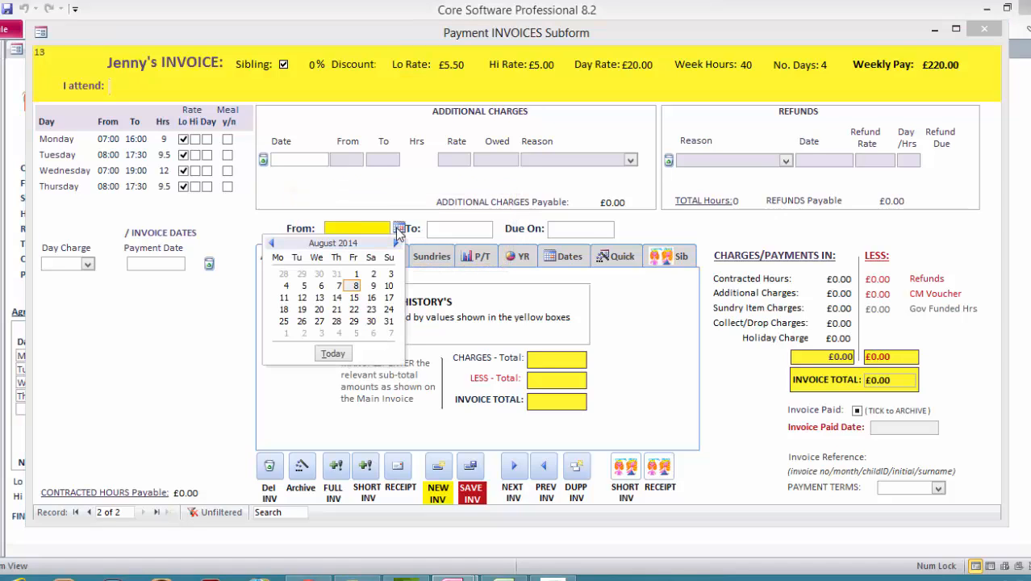
pyautogui.click(354, 274)
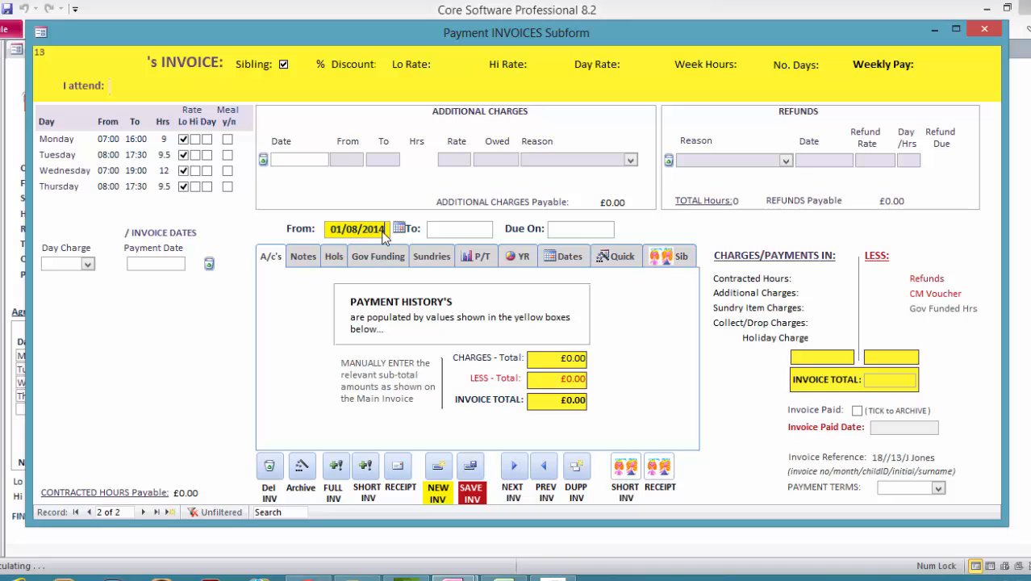
pyautogui.click(474, 230)
pyautogui.click(502, 228)
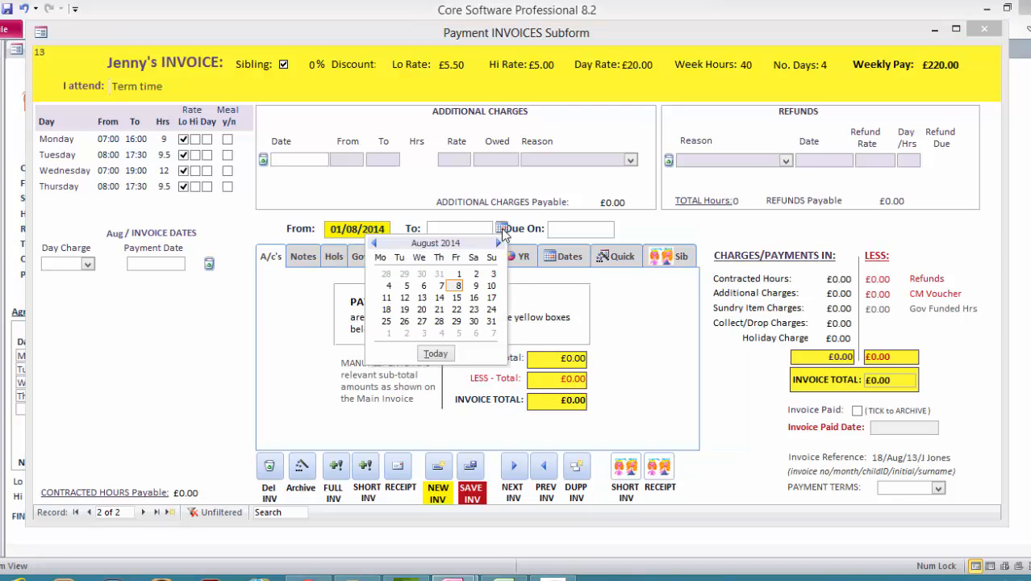
pyautogui.click(456, 322)
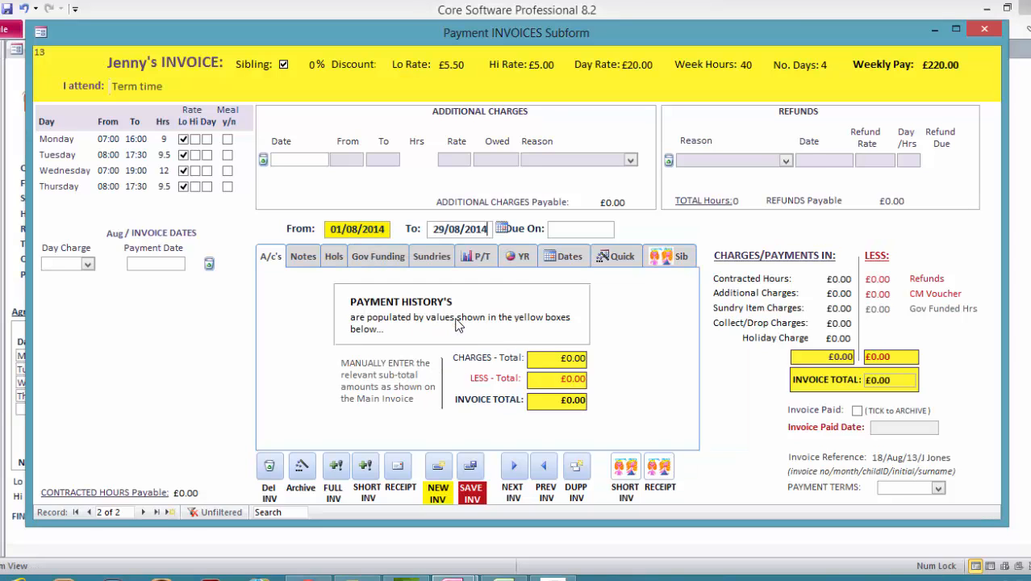
# Step: Add the first week's payment dates to the invoice: 04/08/2014, 05/08/2014, 06/08/2014 and 07/08/2014
pyautogui.click(172, 269)
pyautogui.click(193, 265)
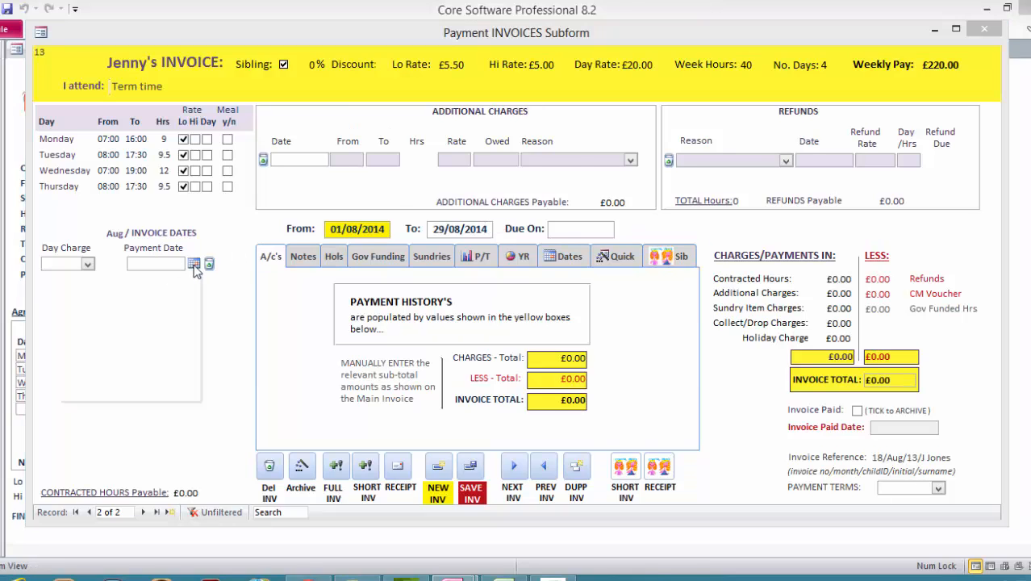
pyautogui.click(81, 321)
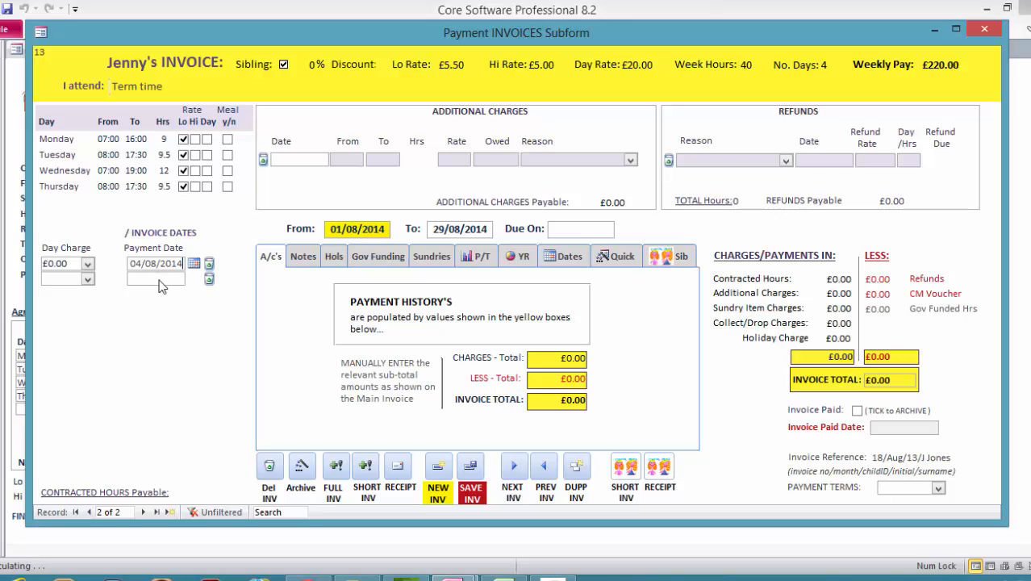
pyautogui.click(193, 279)
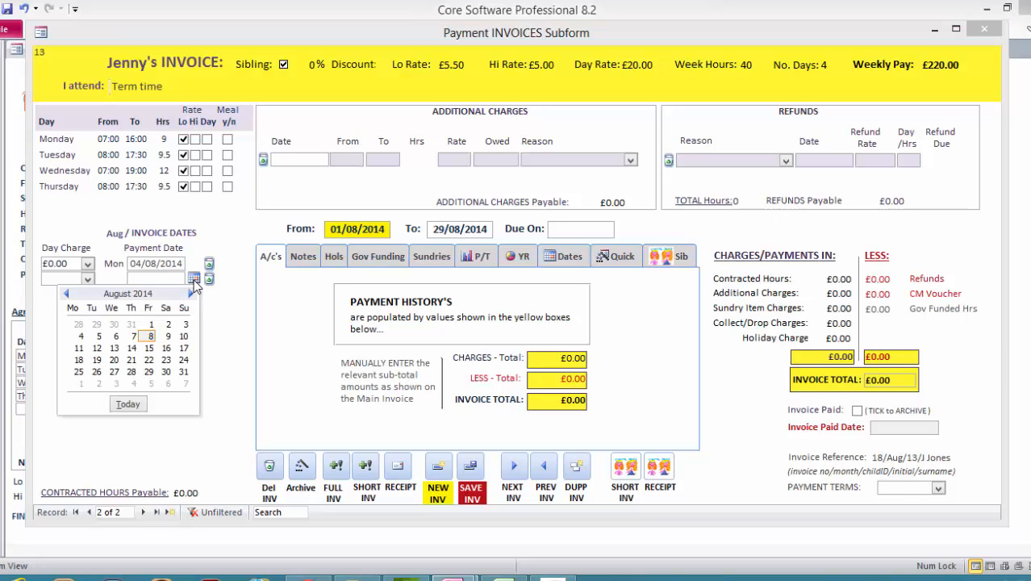
pyautogui.click(99, 335)
pyautogui.click(193, 293)
pyautogui.click(189, 308)
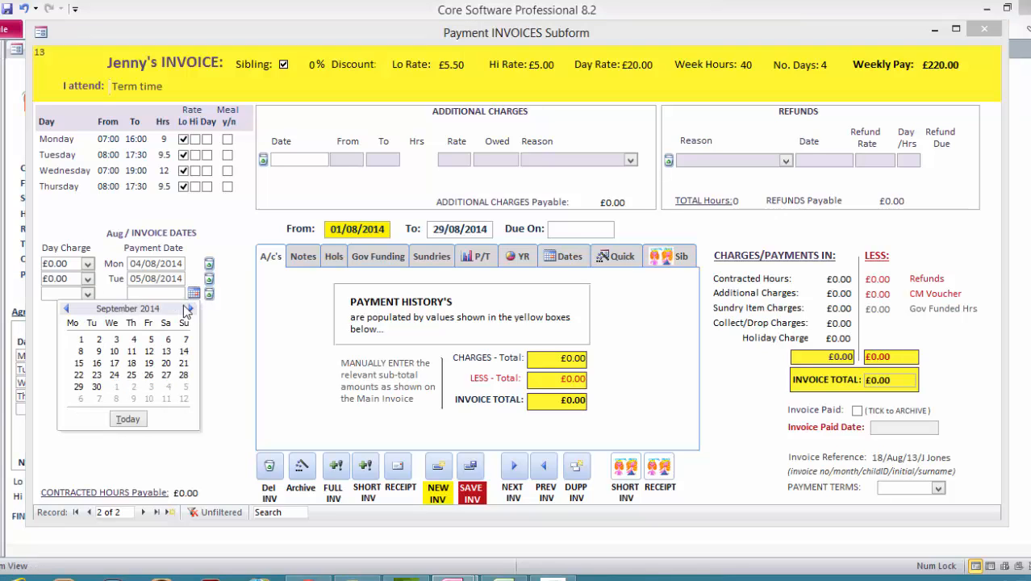
pyautogui.click(66, 308)
pyautogui.click(116, 350)
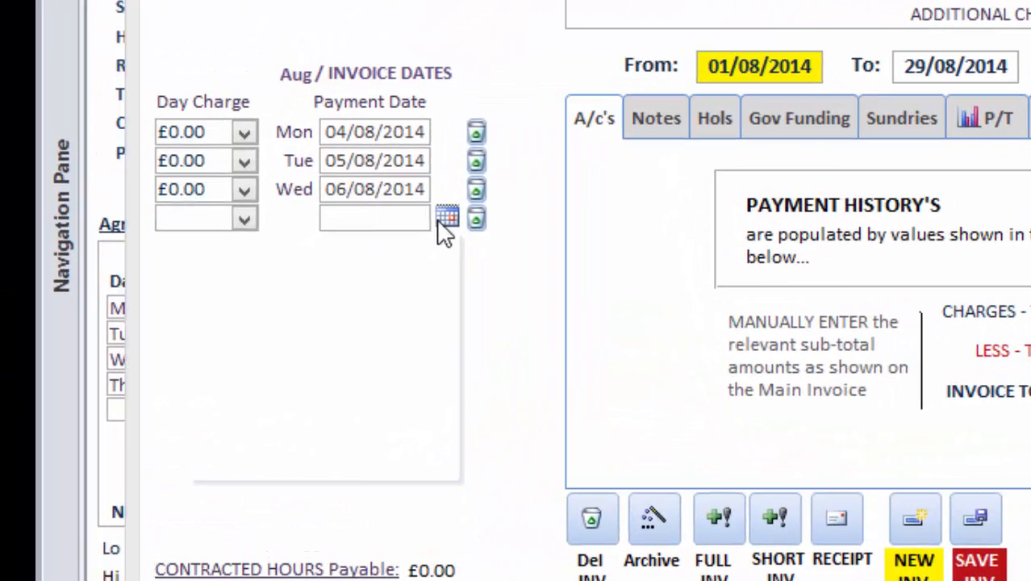
pyautogui.click(194, 293)
pyautogui.click(333, 329)
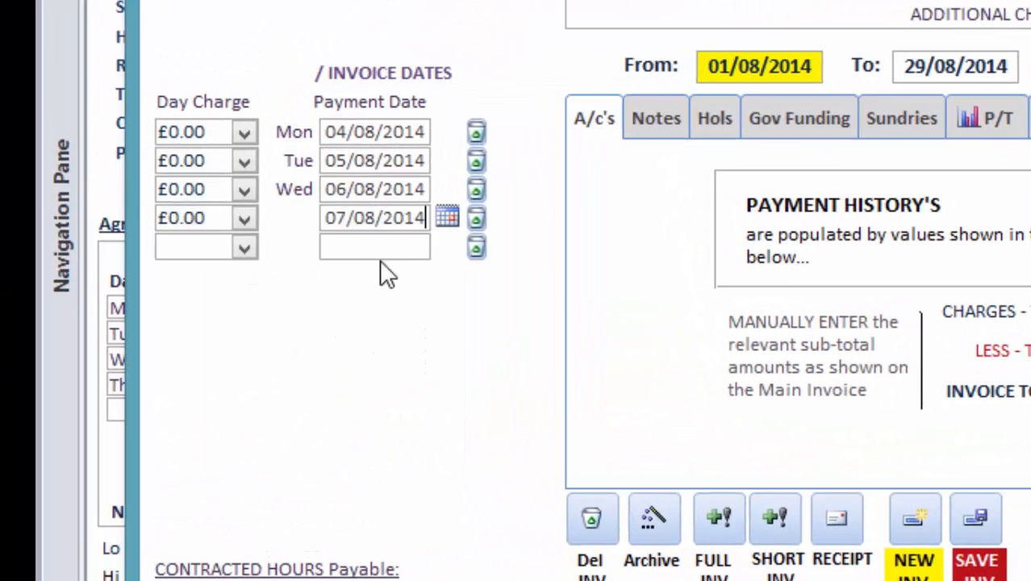
# Step: Add the second week's payment dates to the invoice: 11/08/2014, 12/08/2014 and 13/08/2014
pyautogui.click(446, 245)
pyautogui.click(219, 382)
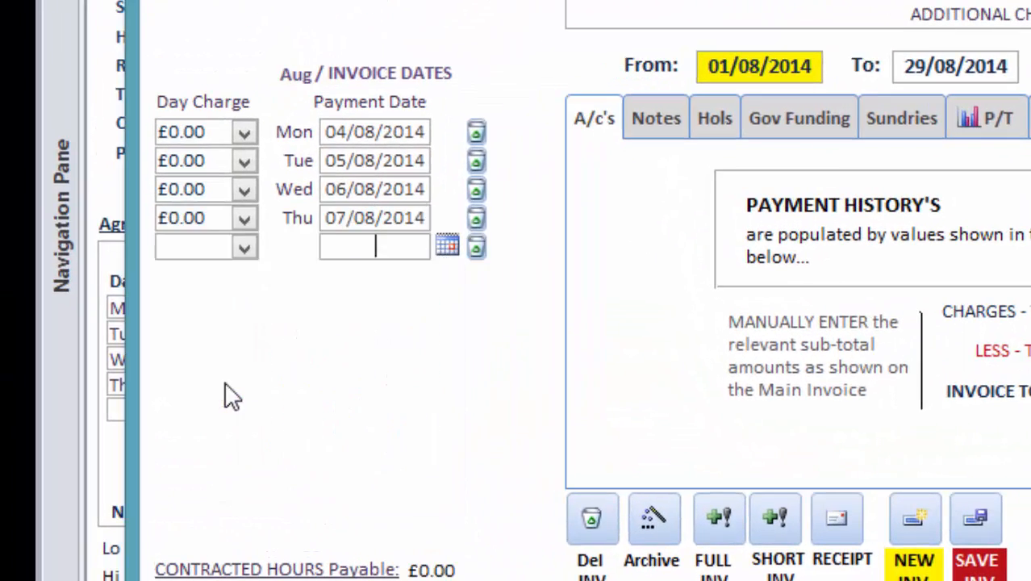
pyautogui.click(446, 274)
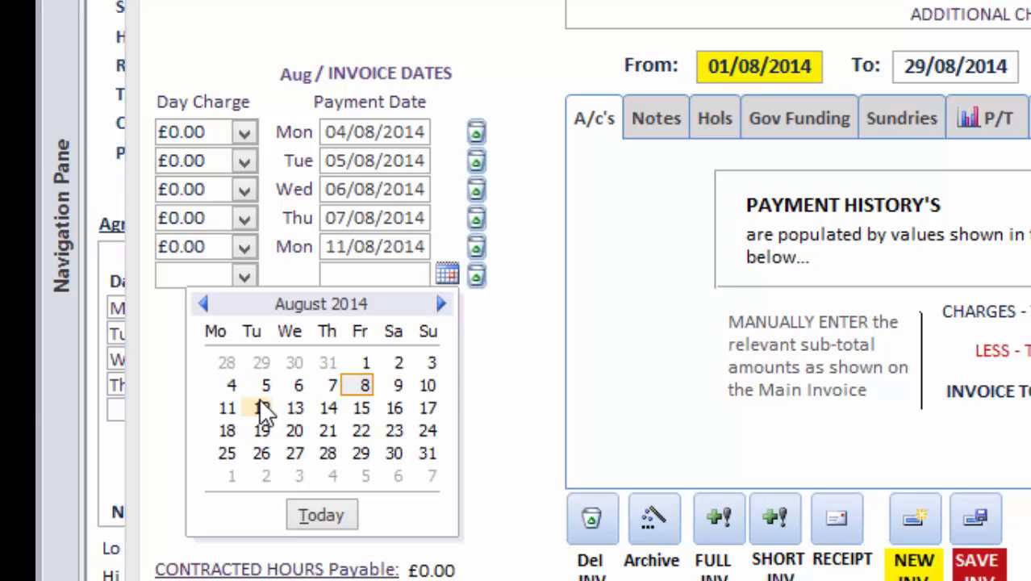
pyautogui.click(262, 407)
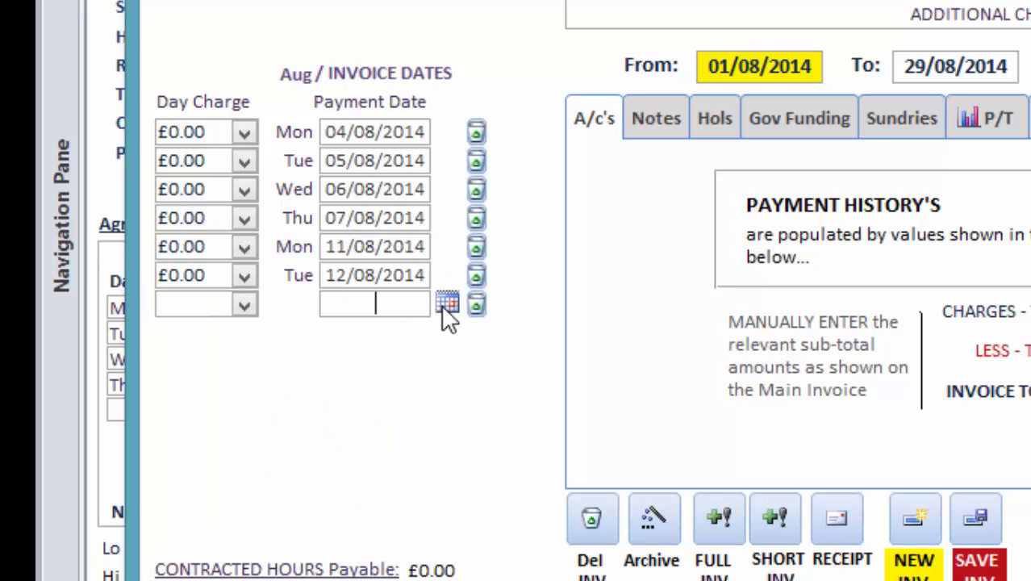
pyautogui.click(446, 303)
pyautogui.click(294, 436)
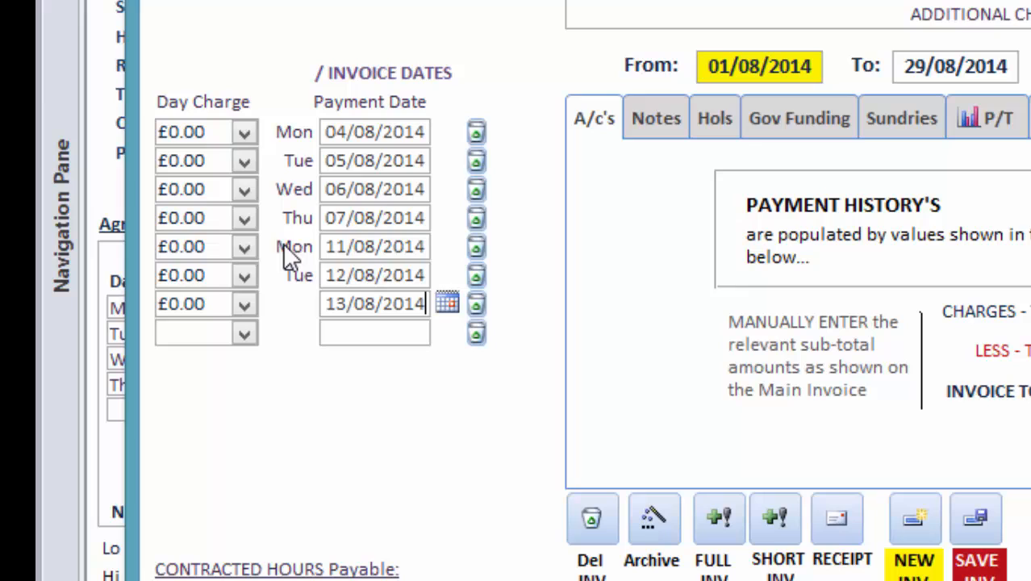
# Step: Assign the first week's day charges by session: Monday £49.50, Tuesday £52.25, Wednesday £66.00 and Thursday £52.25
pyautogui.click(244, 132)
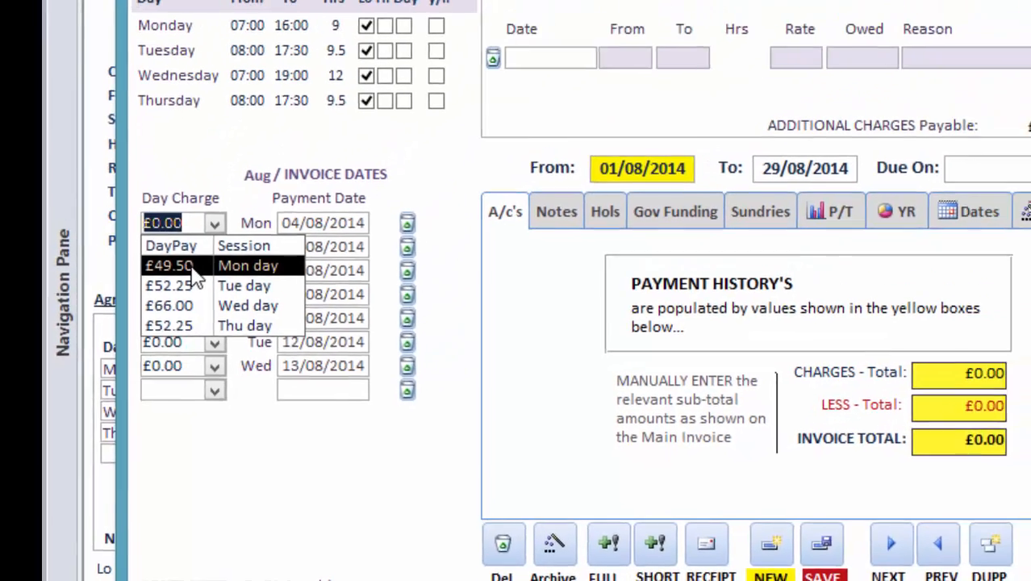
pyautogui.click(217, 186)
pyautogui.click(197, 297)
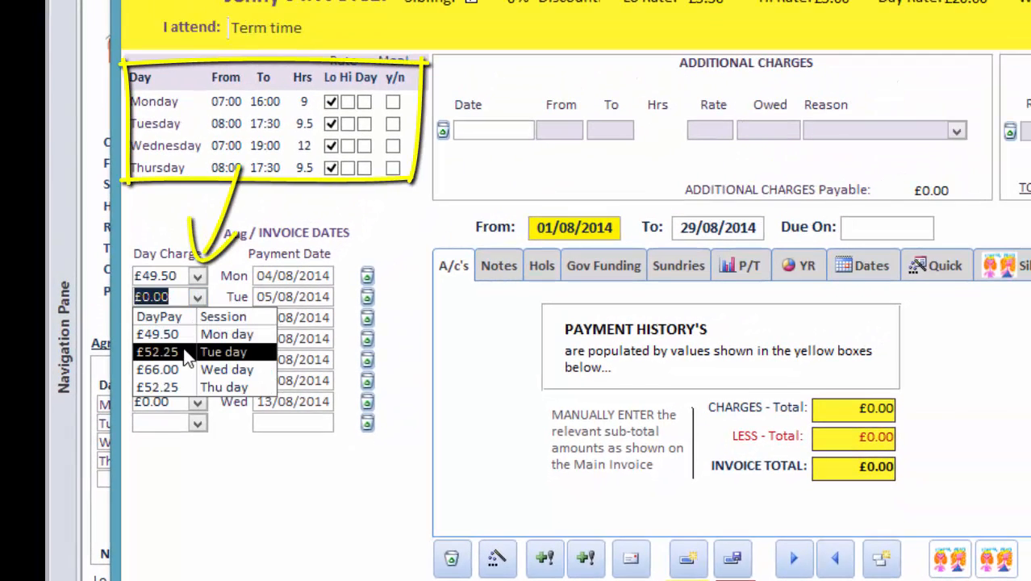
pyautogui.click(196, 350)
pyautogui.click(197, 318)
pyautogui.click(194, 390)
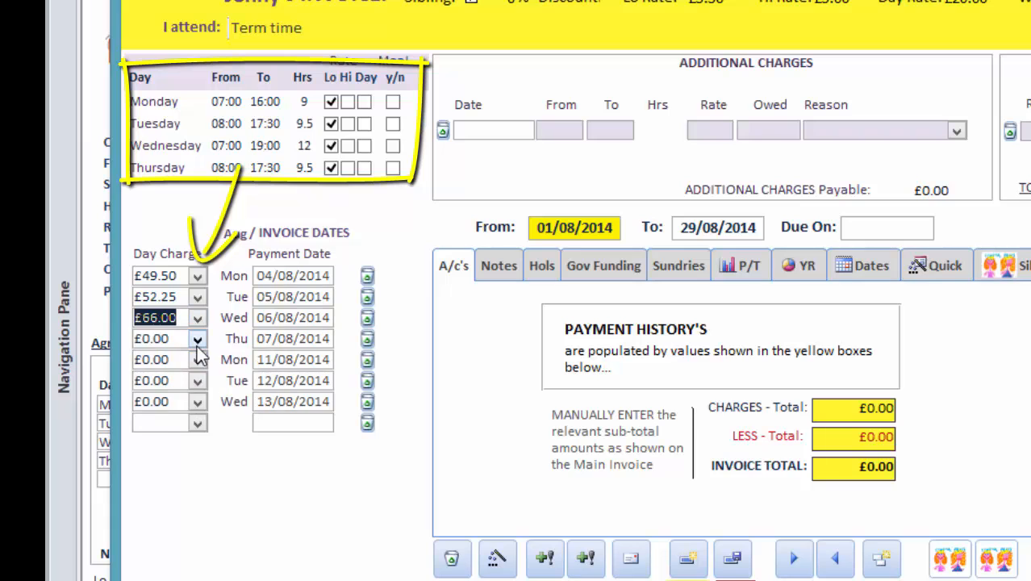
pyautogui.click(196, 339)
pyautogui.click(185, 429)
# Step: Assign day charges for the second week's dates: £49.50 for Monday, £52.25 for Tuesday and £66.00 for Wednesday
pyautogui.click(196, 360)
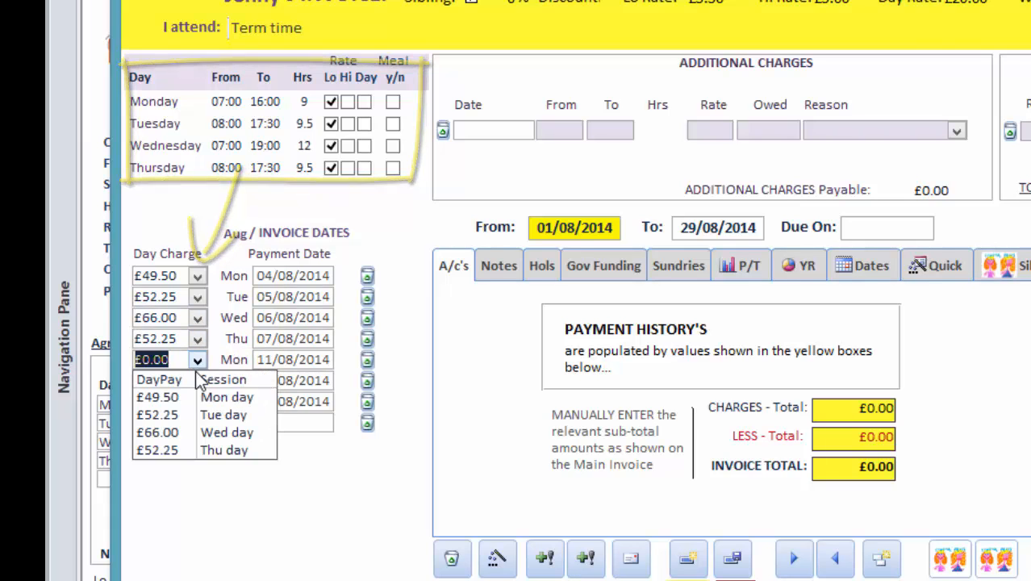
pyautogui.click(194, 397)
pyautogui.click(196, 380)
pyautogui.click(191, 432)
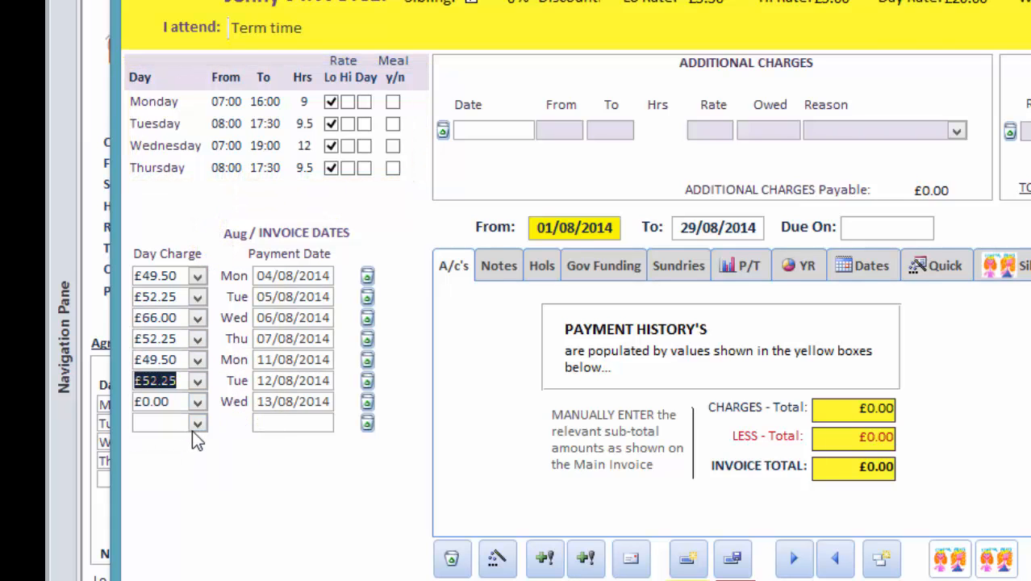
pyautogui.click(196, 400)
pyautogui.click(194, 473)
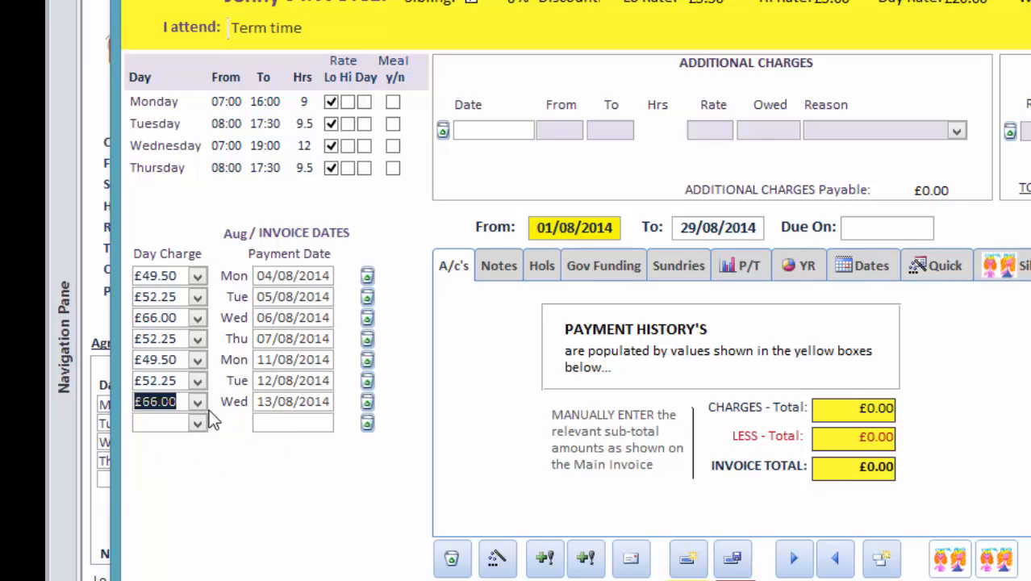
pyautogui.click(272, 422)
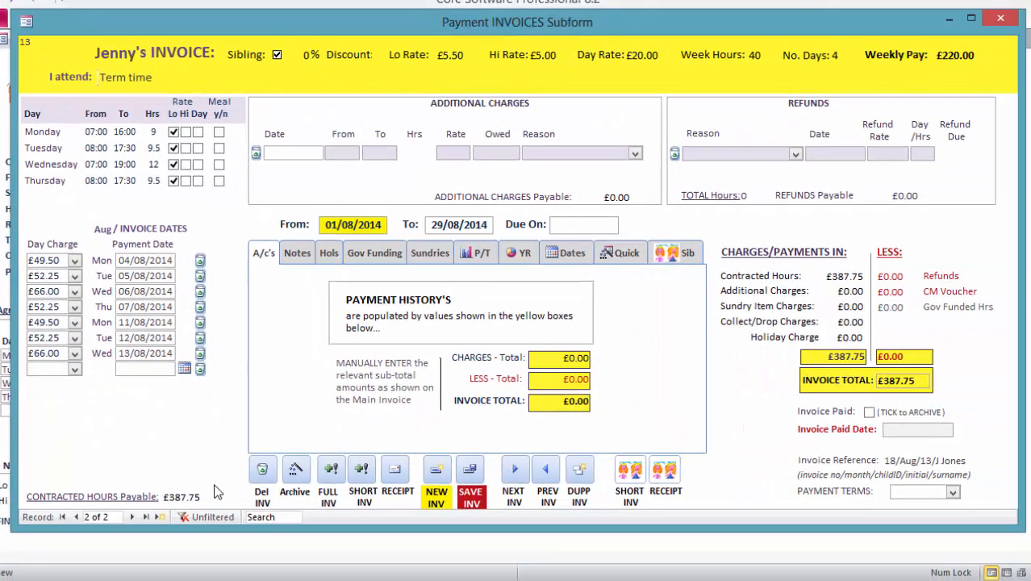
pyautogui.press('Tab')
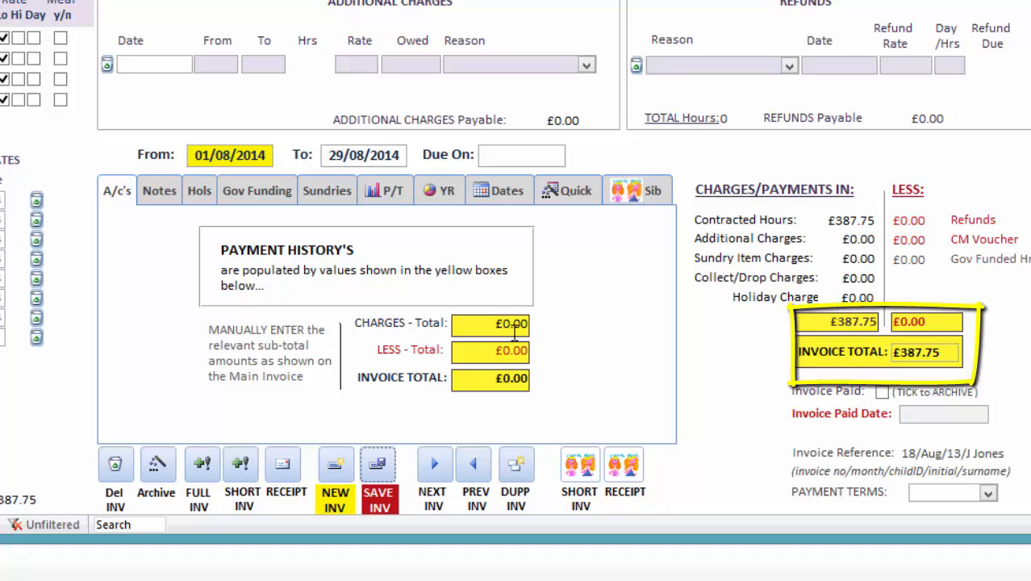
# Step: Enter the payment history totals as charges 387.75, less 0.00 and invoice total 387.75, and save the invoice
pyautogui.moveTo(504, 324); pyautogui.dragTo(545, 322)
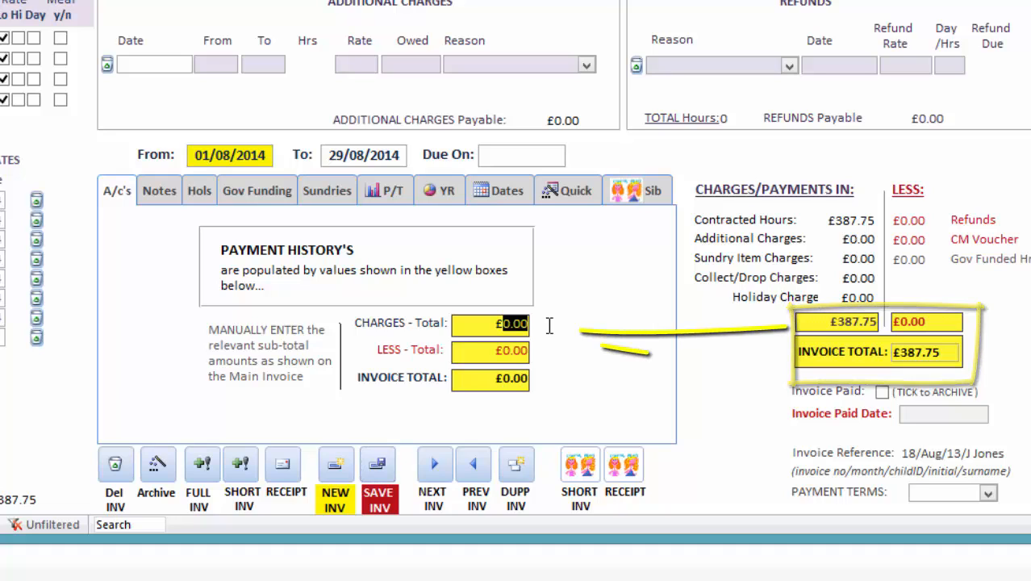
pyautogui.write('387.75')
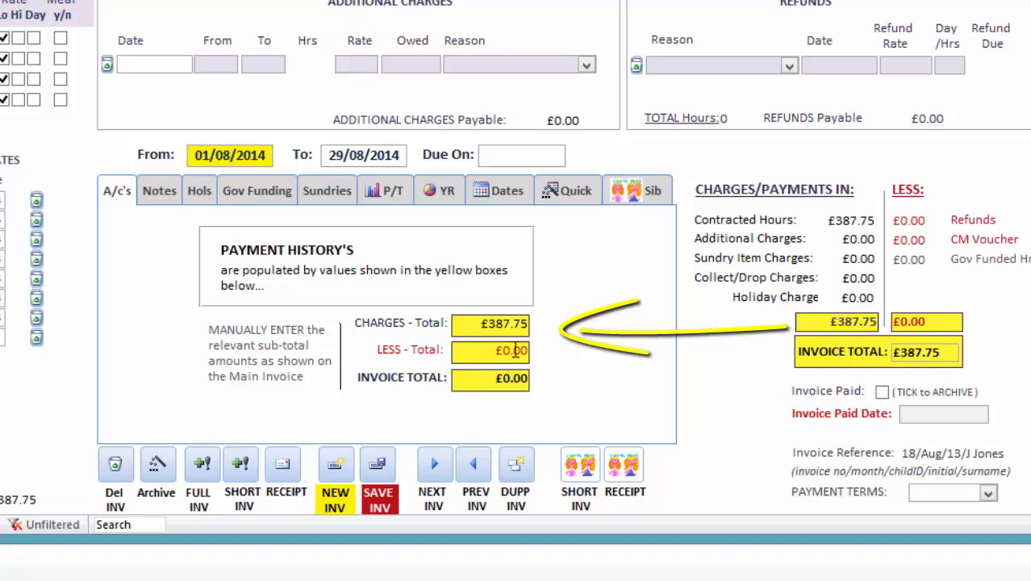
pyautogui.moveTo(505, 349); pyautogui.dragTo(568, 350)
pyautogui.write('0.00')
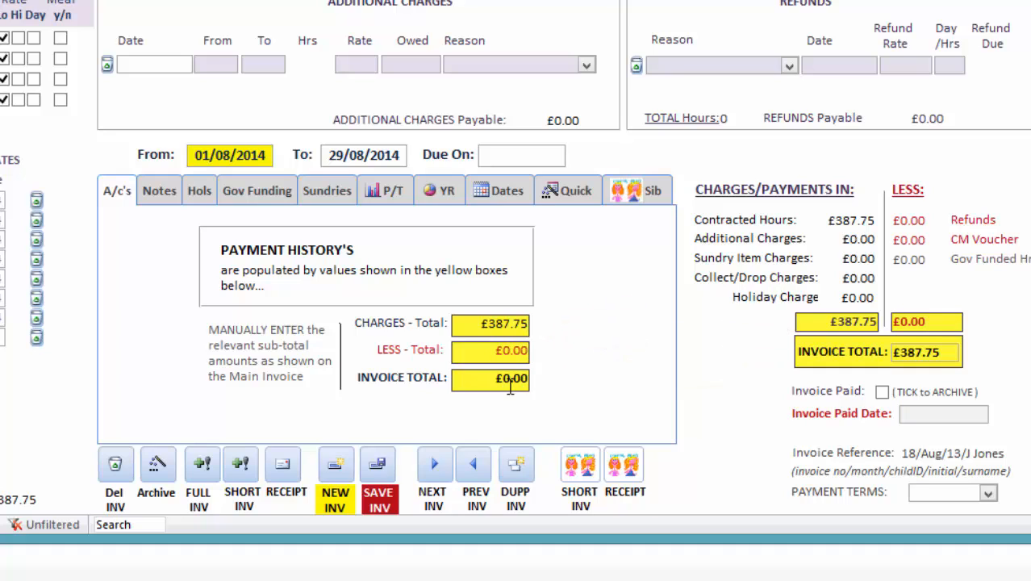
pyautogui.moveTo(505, 385); pyautogui.dragTo(580, 382)
pyautogui.write('387.75')
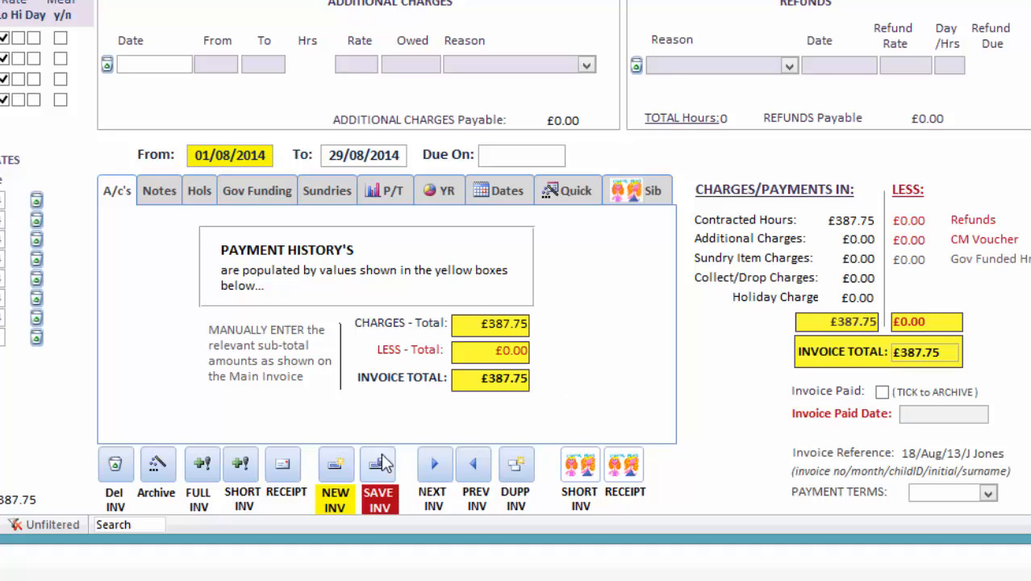
pyautogui.click(377, 469)
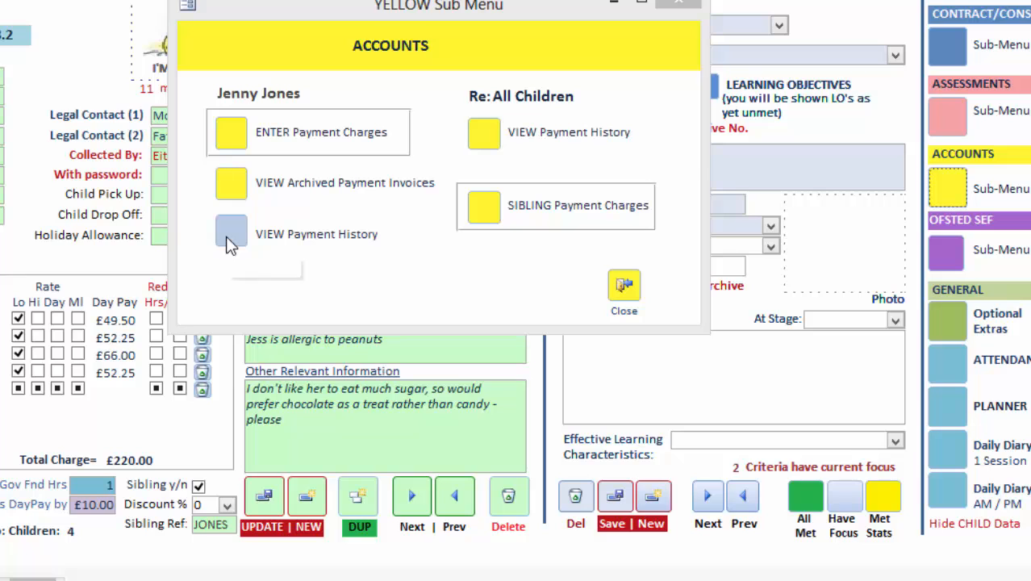
# Step: View the child's payment history for the account period 1/5/14 to 8/8/14, accepting the default printer
pyautogui.click(225, 238)
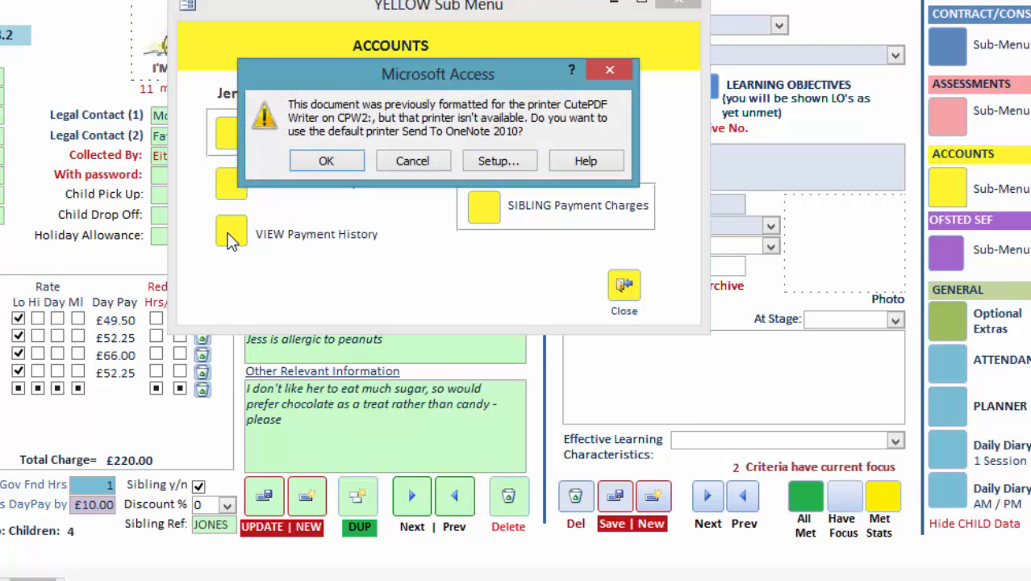
pyautogui.click(343, 158)
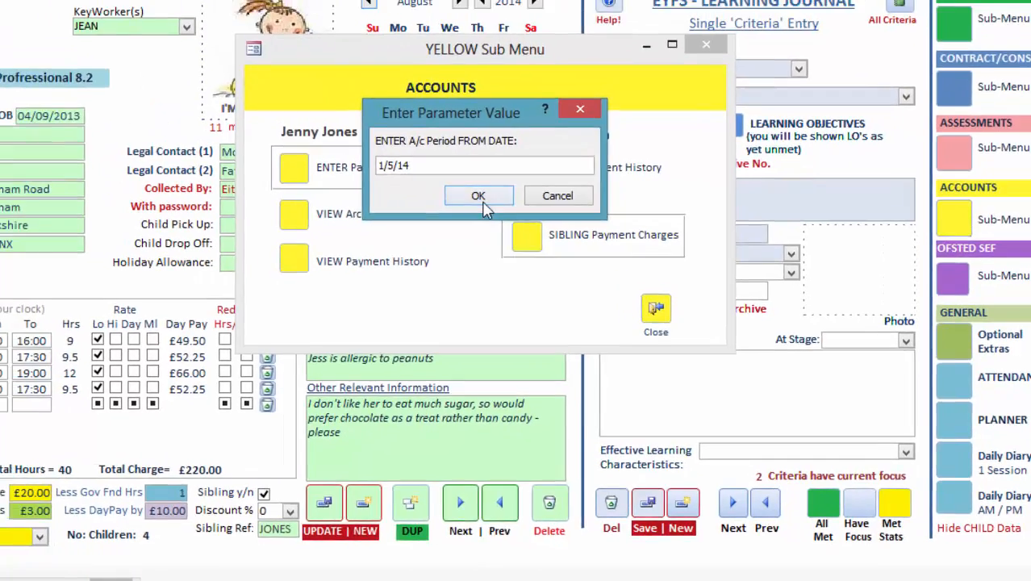
pyautogui.click(430, 163)
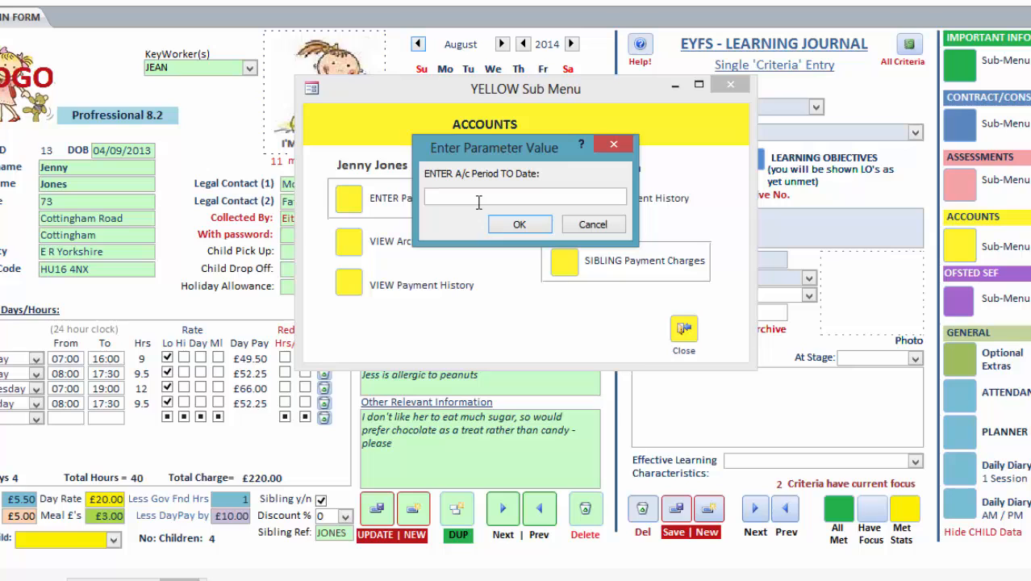
pyautogui.write('8/8/14')
pyautogui.click(515, 227)
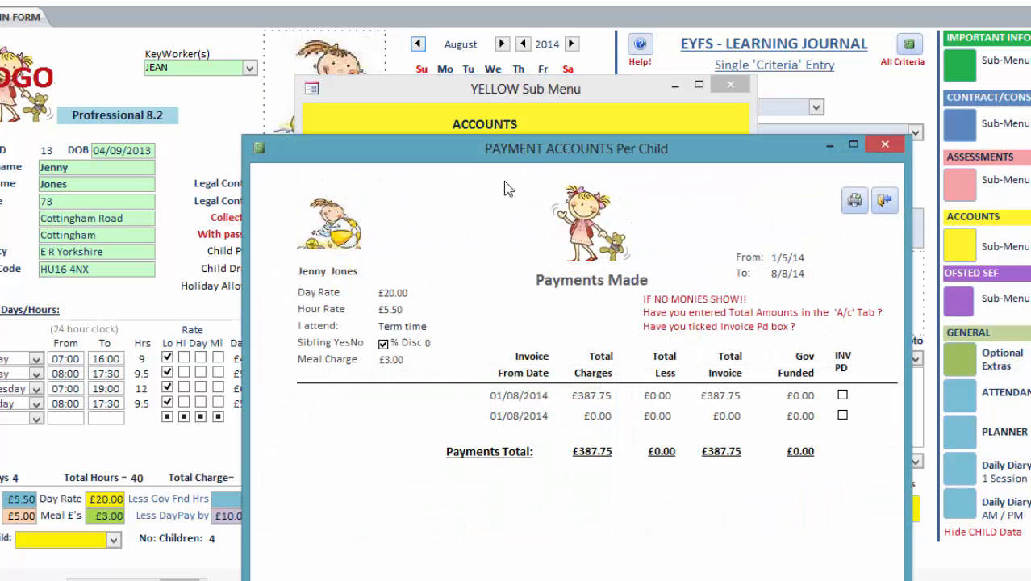
# Step: Close the child's payment history report and return to the child's invoice form
pyautogui.moveTo(512, 155); pyautogui.dragTo(374, 72)
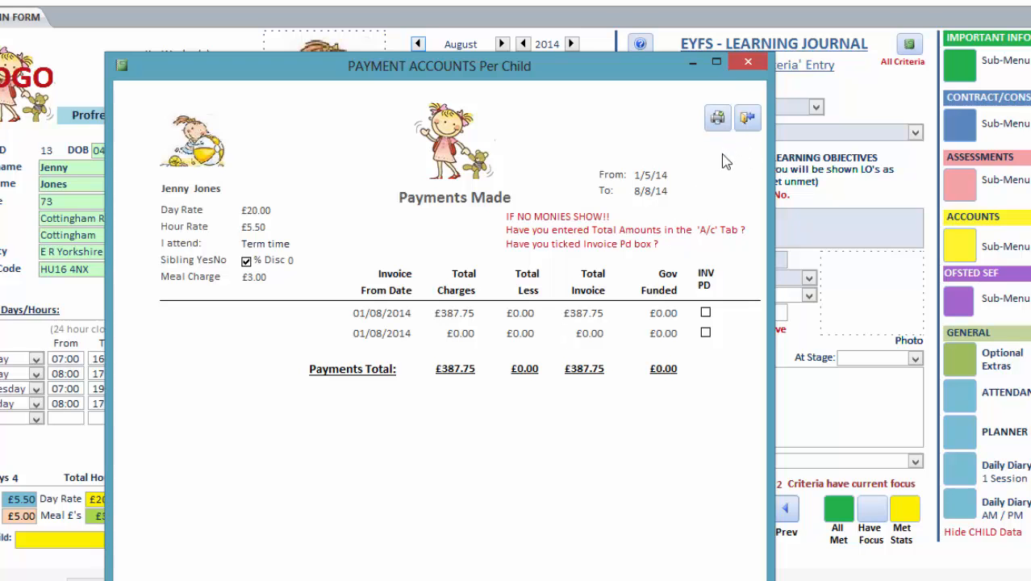
pyautogui.click(747, 121)
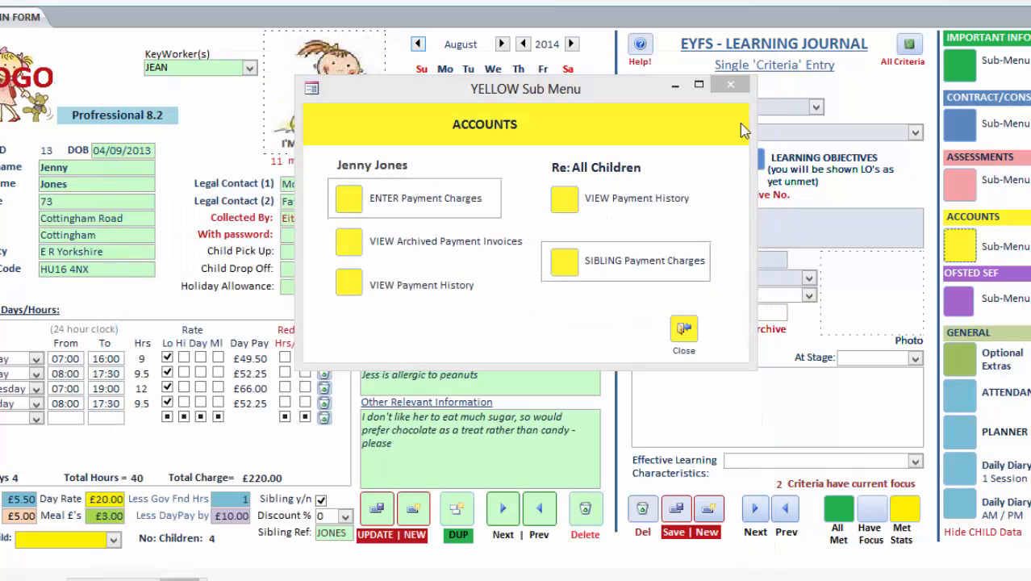
pyautogui.click(125, 579)
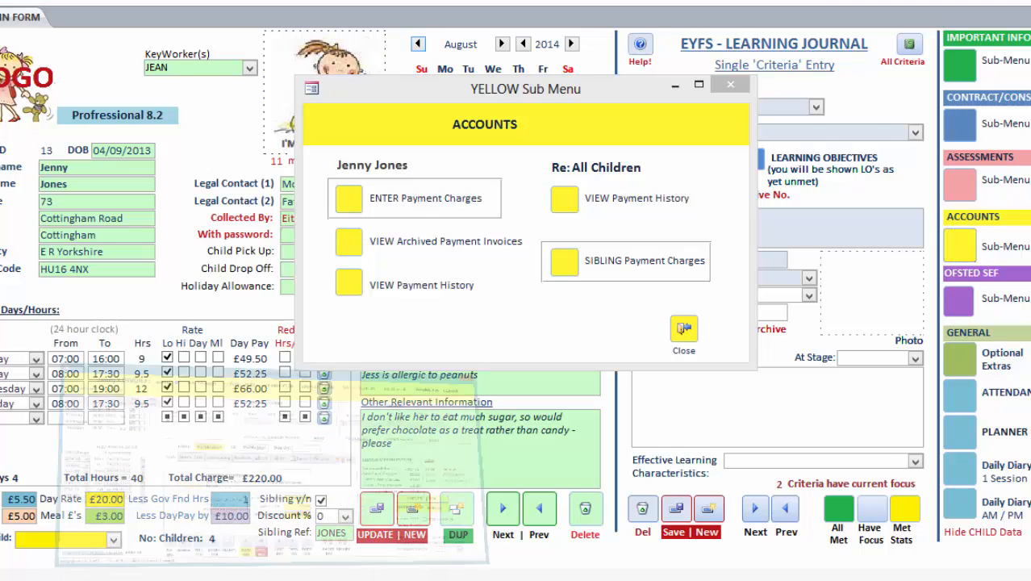
# Step: Add the note "overpayment this month £124" to the child's invoice
pyautogui.click(288, 249)
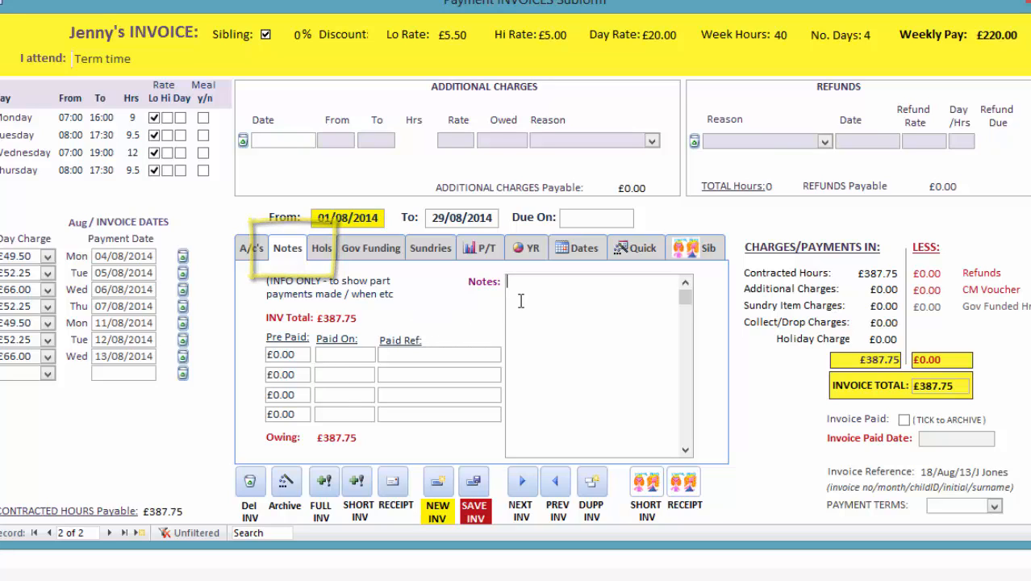
pyautogui.write('overpayment')
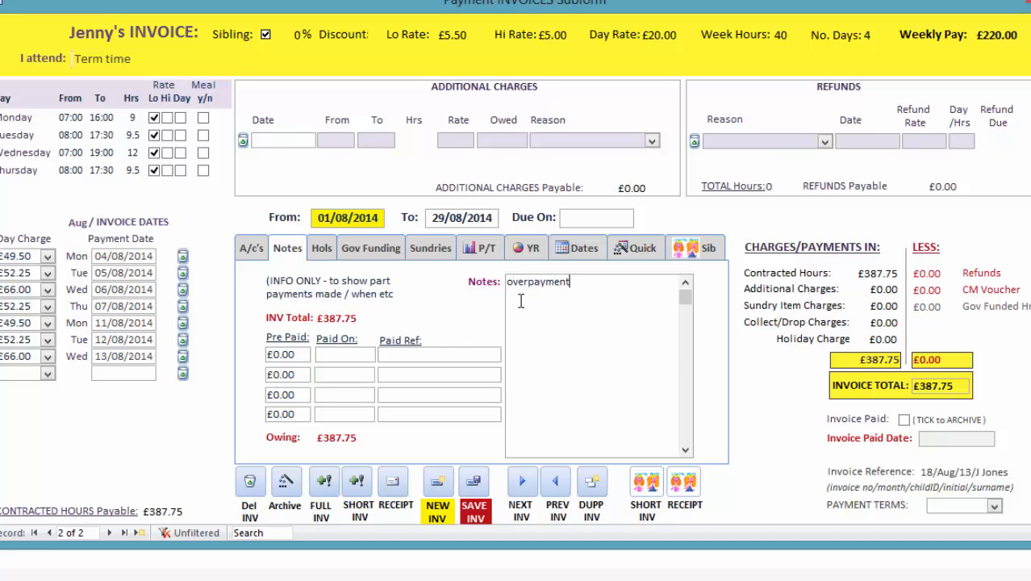
pyautogui.write(' this month £124')
pyautogui.click(632, 282)
pyautogui.press('BackSpace')
pyautogui.write('£124')
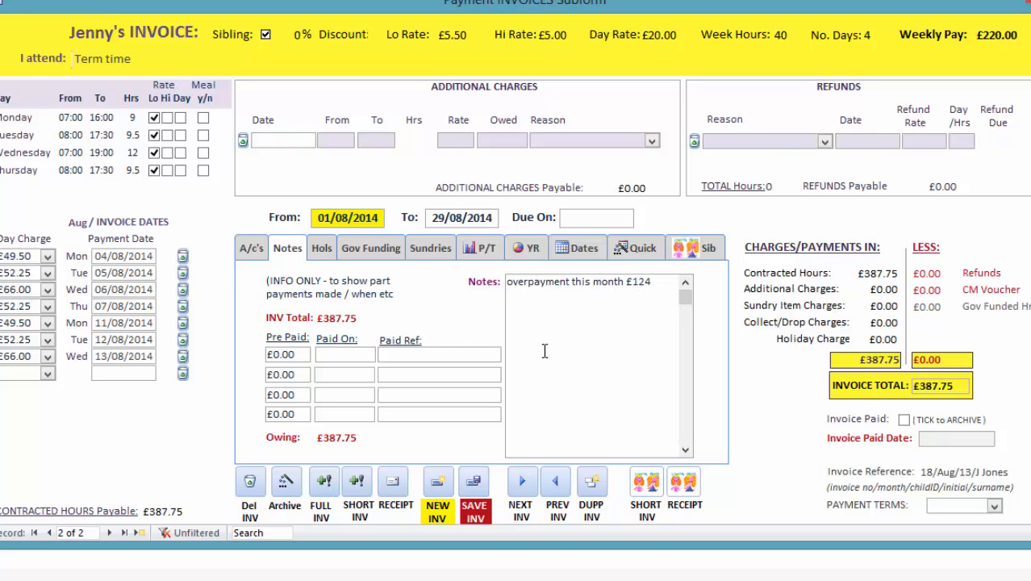
# Step: Record the first pre-payment as £124, paid on 01/08/2014, with the reference care4
pyautogui.click(295, 359)
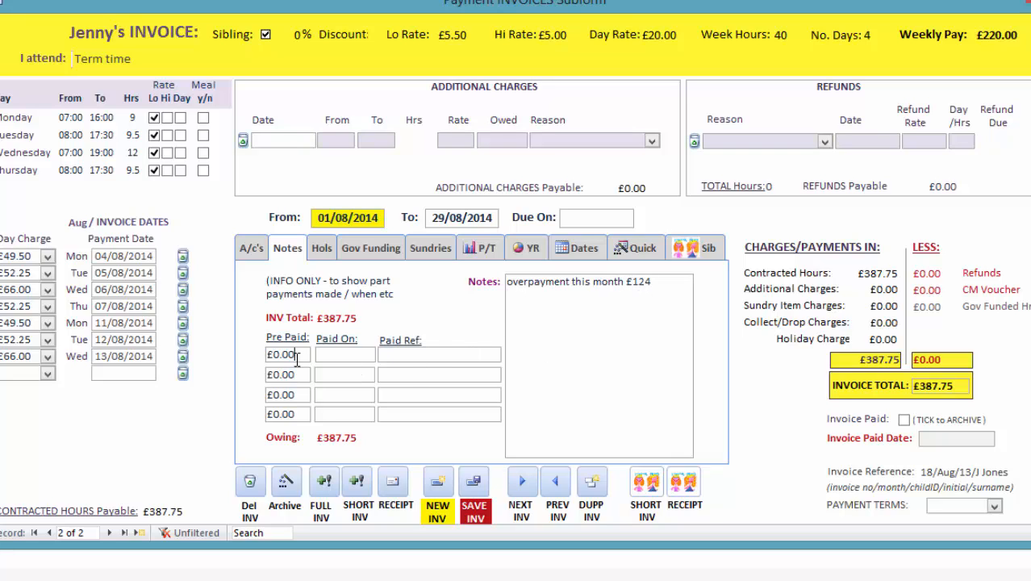
pyautogui.moveTo(273, 355); pyautogui.dragTo(298, 355)
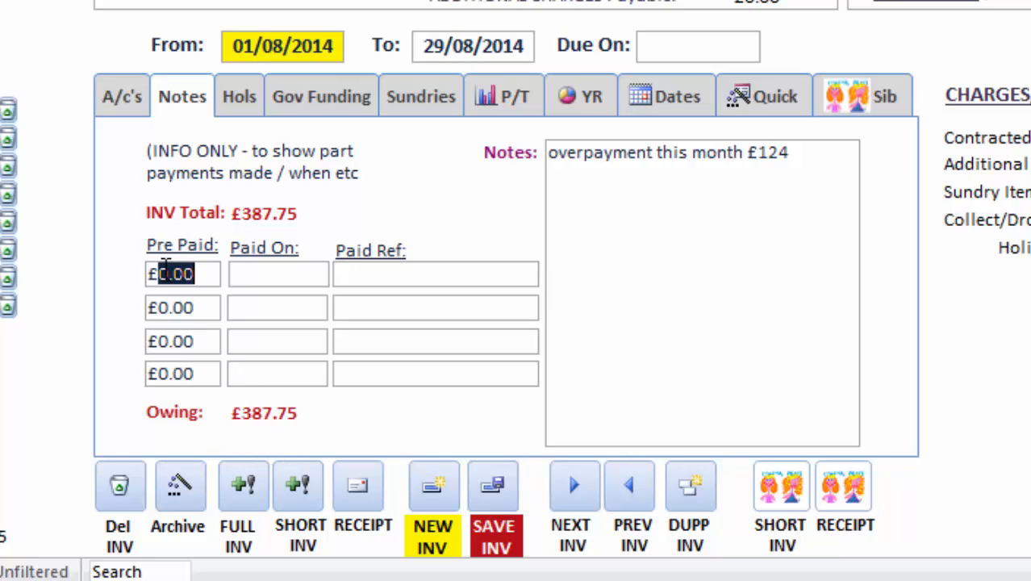
pyautogui.write('124')
pyautogui.click(311, 276)
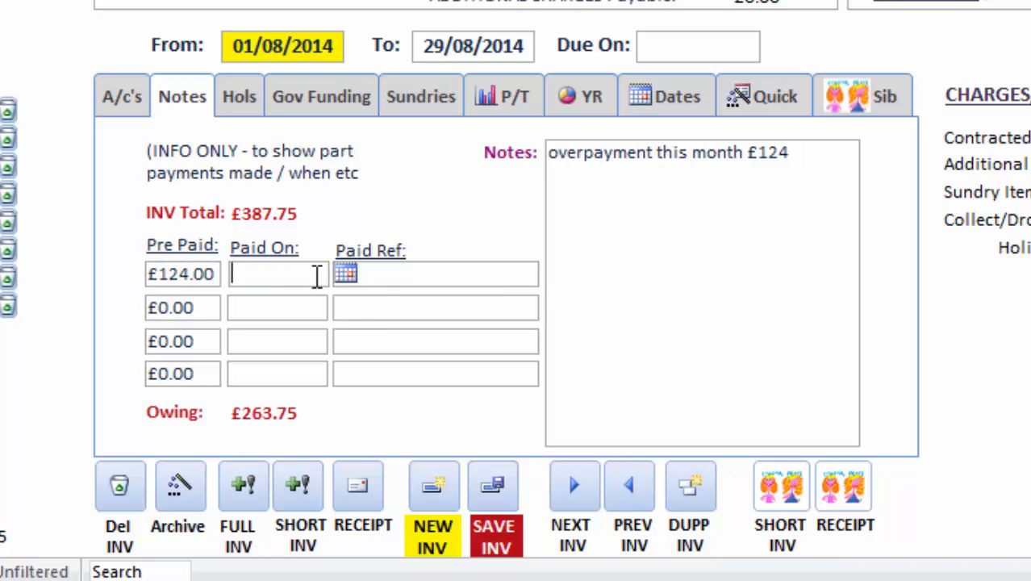
pyautogui.click(346, 274)
pyautogui.click(266, 361)
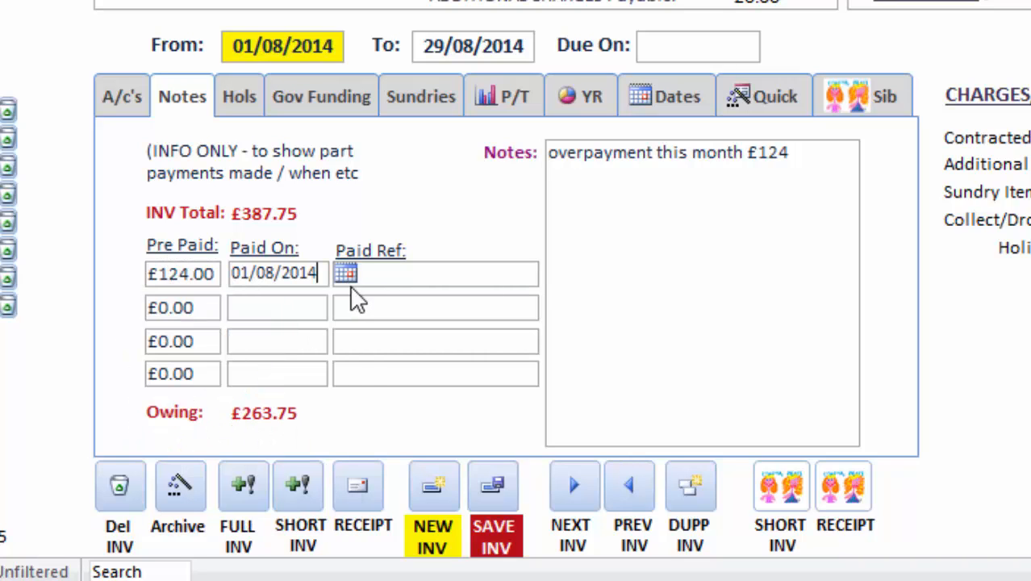
pyautogui.click(389, 284)
pyautogui.write('care3')
pyautogui.press('BackSpace')
pyautogui.write('4')
# Step: Record a second pre-payment of £243, paid on 04/08/2014, with the reference computershare
pyautogui.moveTo(196, 304); pyautogui.dragTo(156, 302)
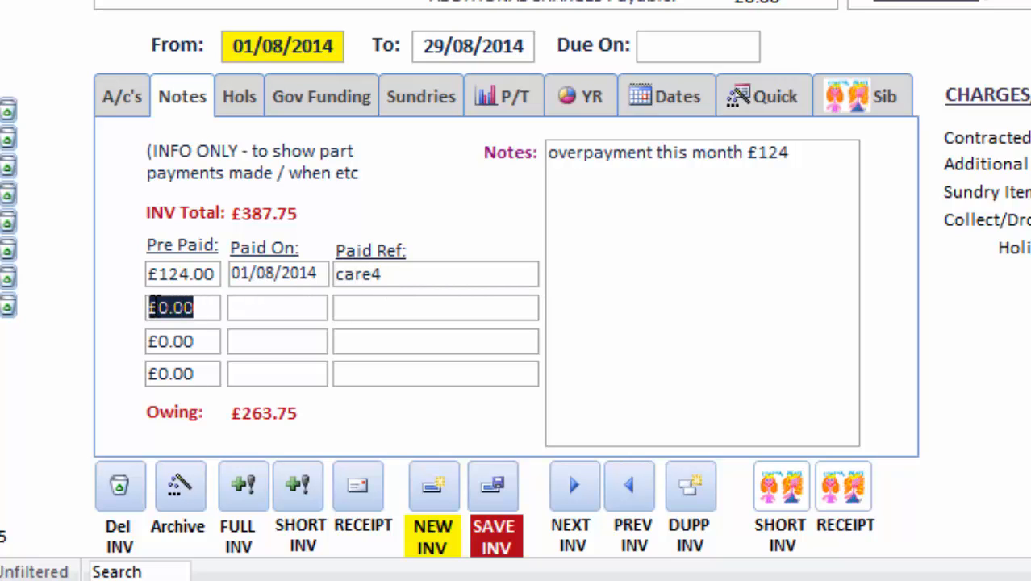
pyautogui.write('£243')
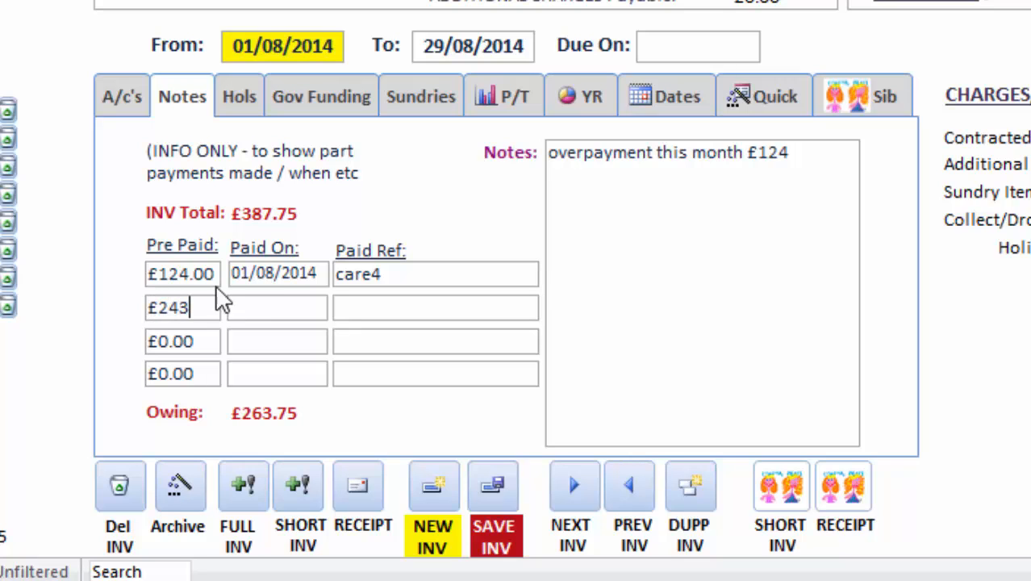
pyautogui.click(249, 305)
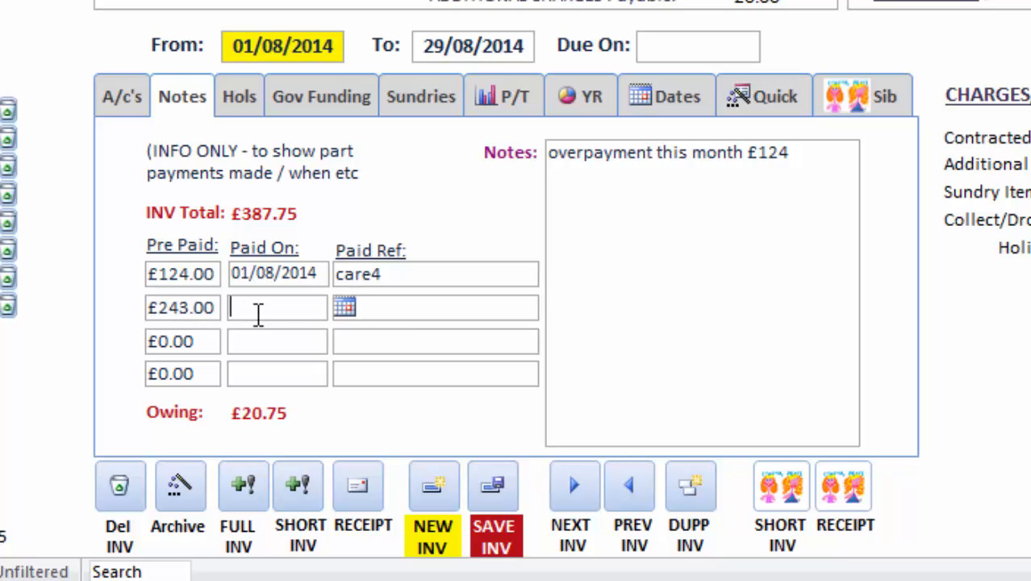
pyautogui.click(339, 311)
pyautogui.click(134, 416)
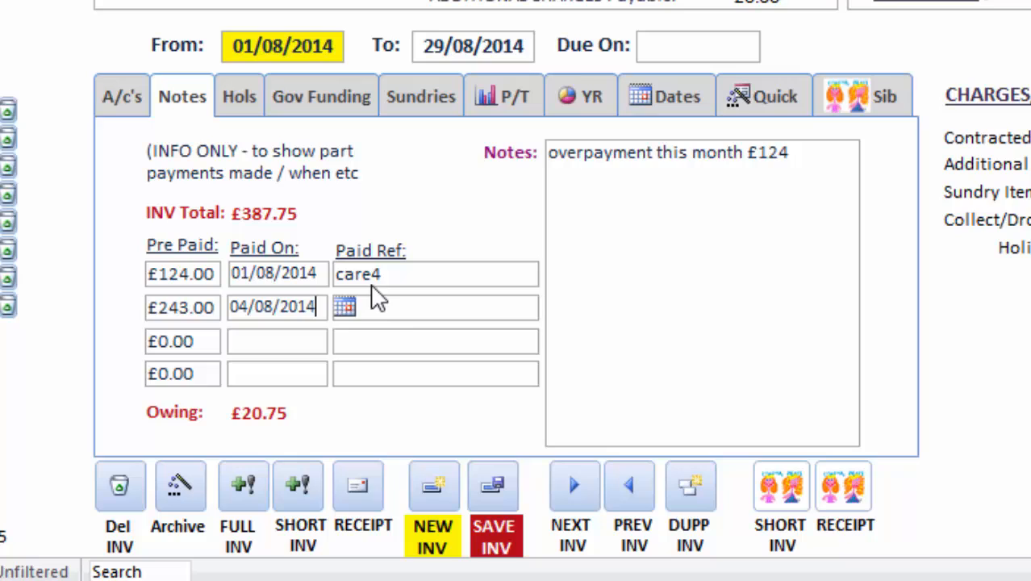
pyautogui.click(395, 319)
pyautogui.write('computersh')
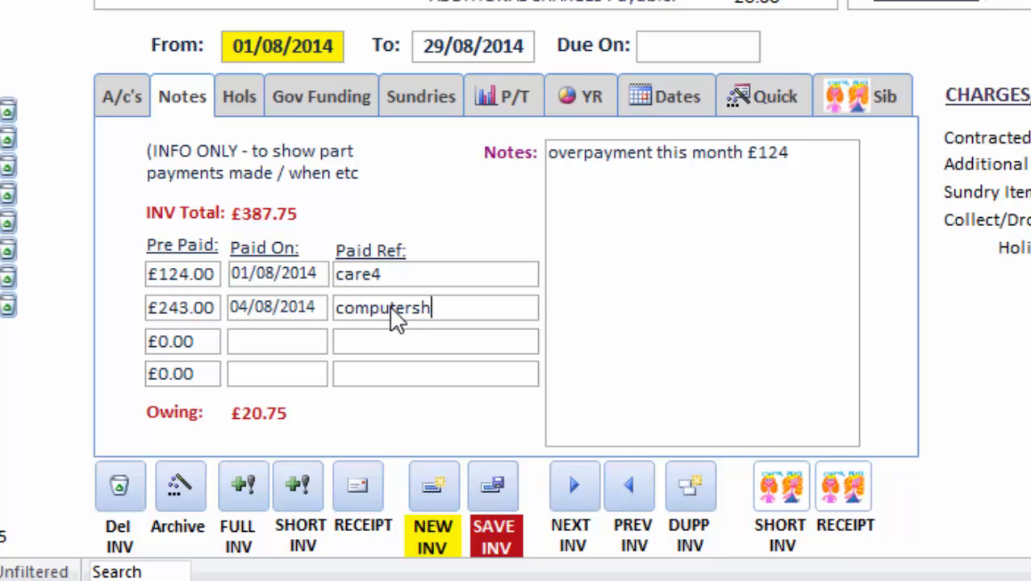
pyautogui.write('are')
pyautogui.click(296, 348)
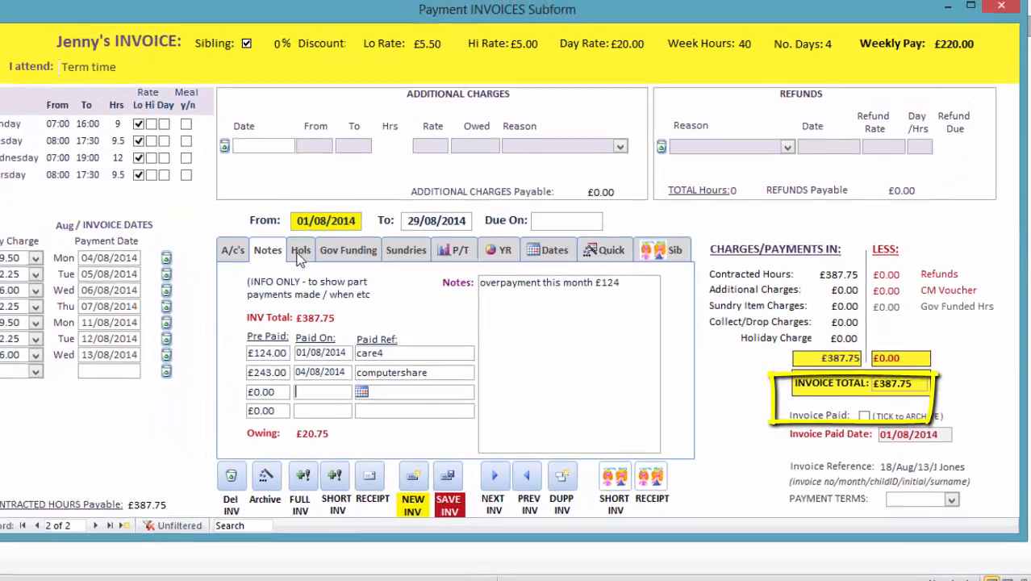
pyautogui.click(175, 193)
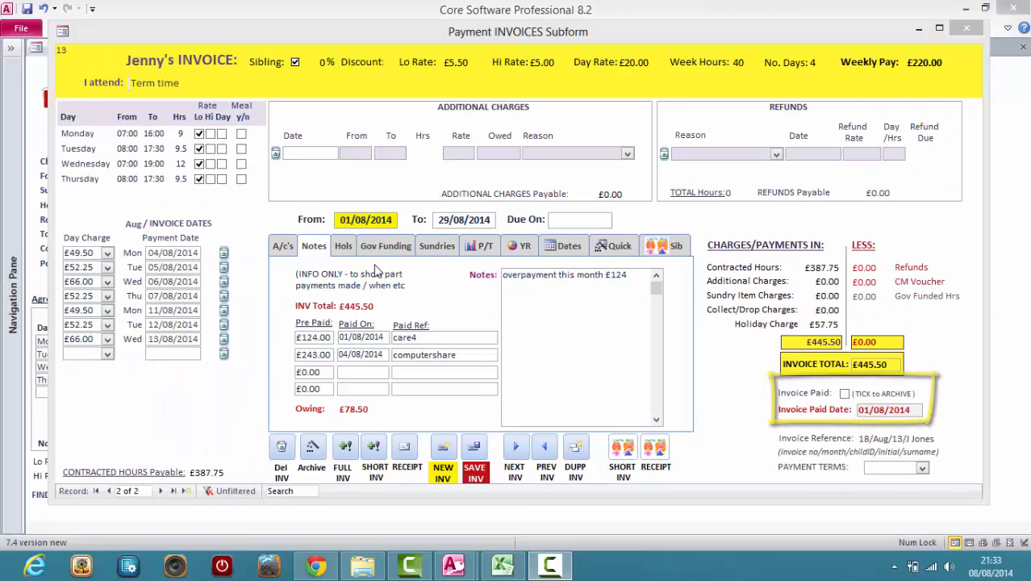
# Step: Set the holiday day charge rate to £10.00 for 04/08/2014 to 13/08/2014 and calculate the holiday charge
pyautogui.click(345, 246)
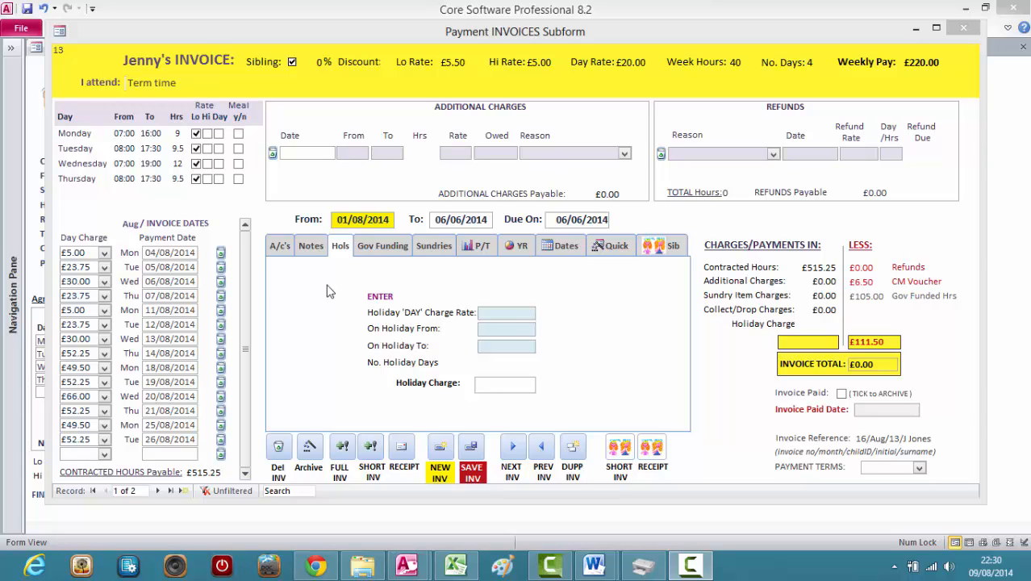
pyautogui.click(502, 314)
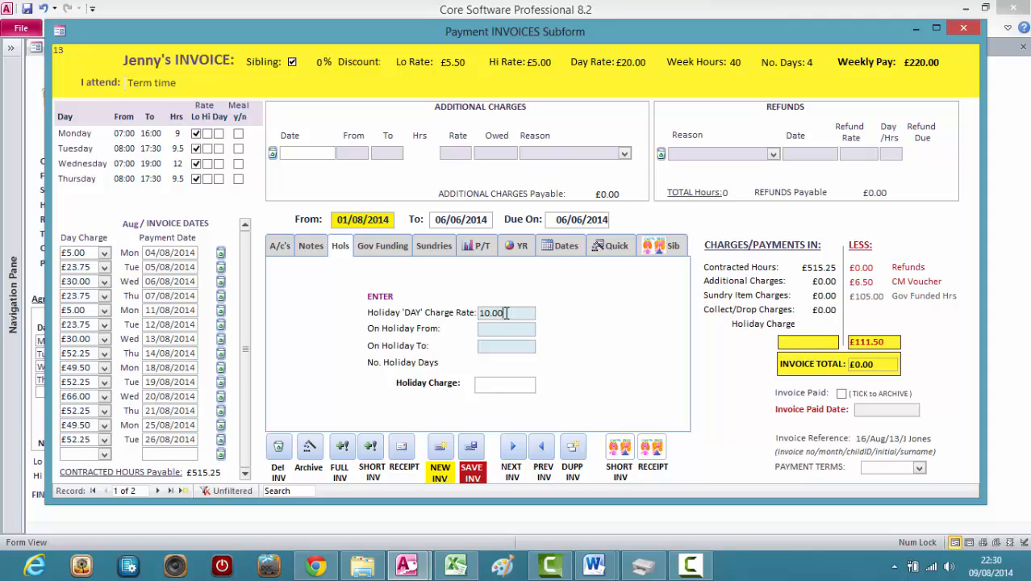
pyautogui.click(500, 327)
pyautogui.click(544, 332)
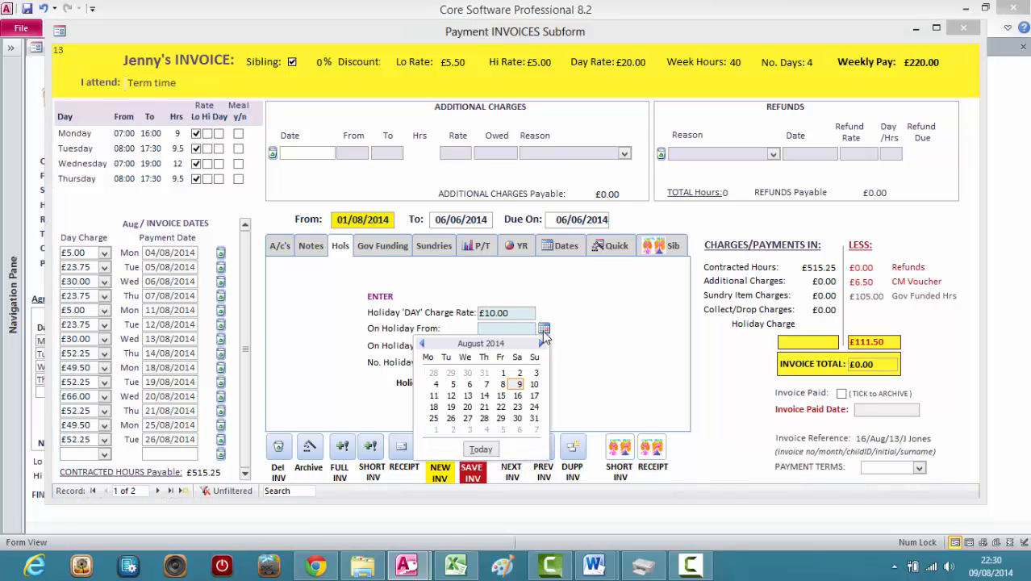
pyautogui.click(436, 384)
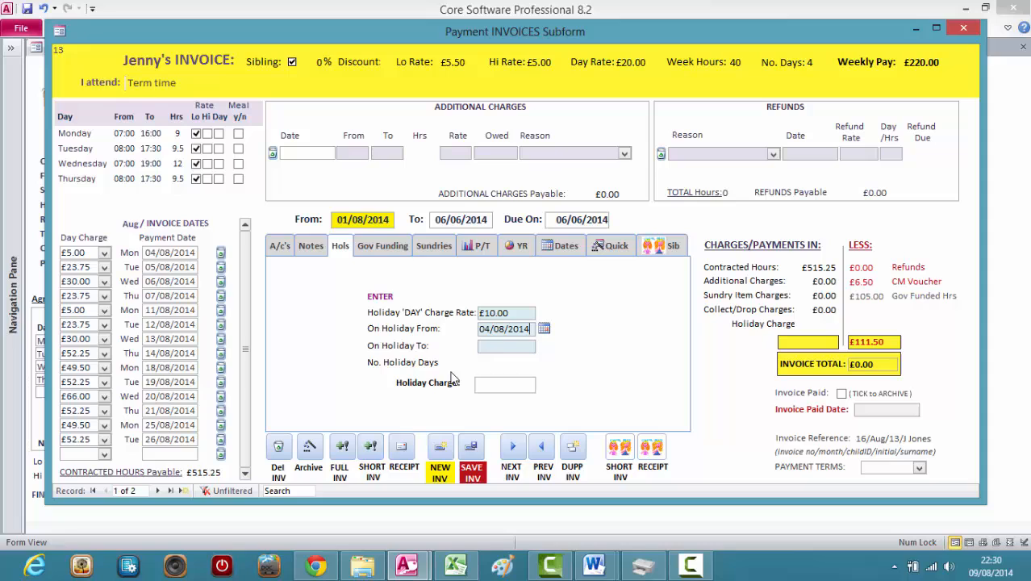
pyautogui.click(495, 348)
pyautogui.click(544, 345)
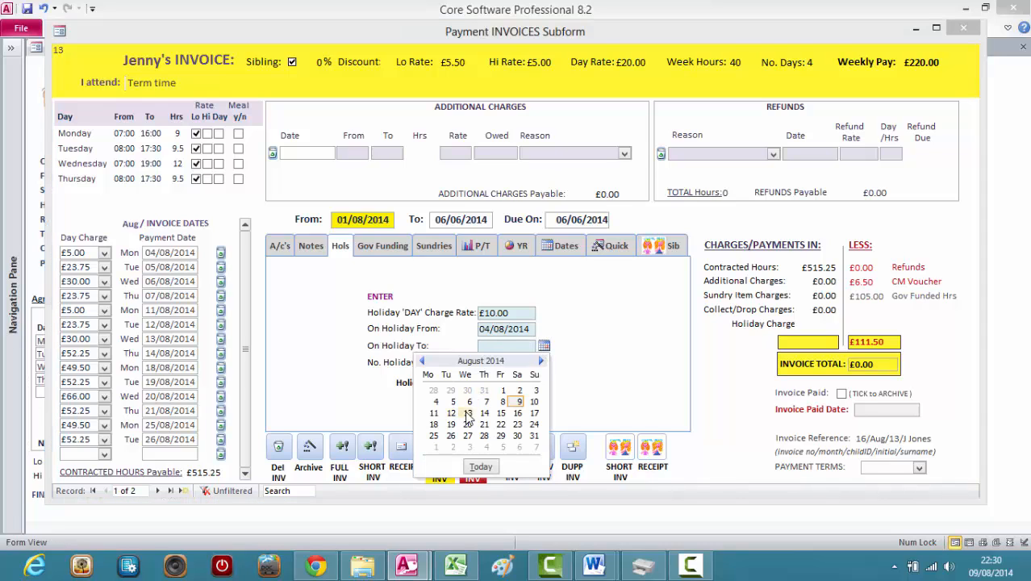
pyautogui.click(467, 412)
pyautogui.click(521, 382)
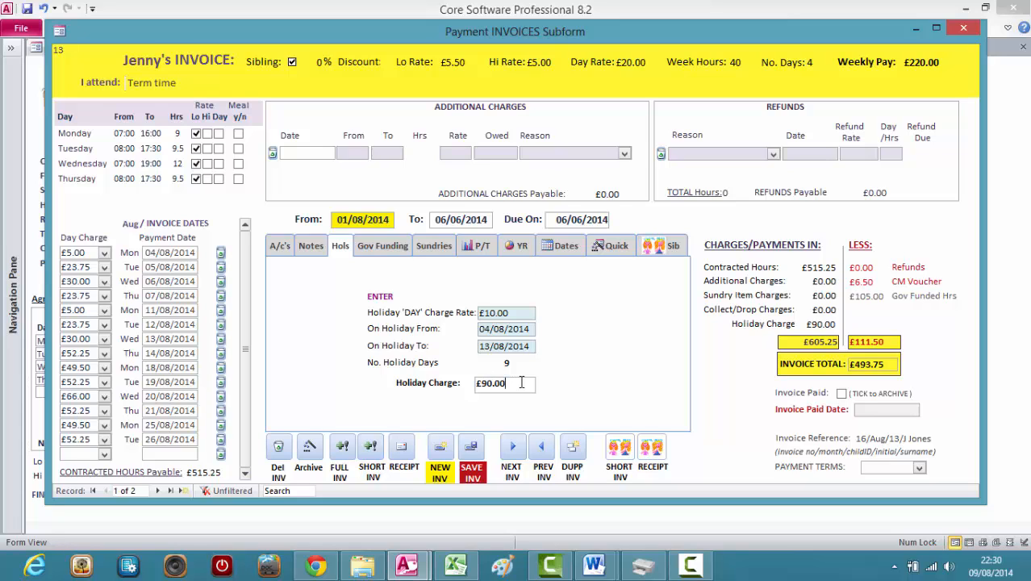
# Step: Delete the first holiday week's payment dates, 04/08/2014 to 07/08/2014, from the invoice dates
pyautogui.click(220, 253)
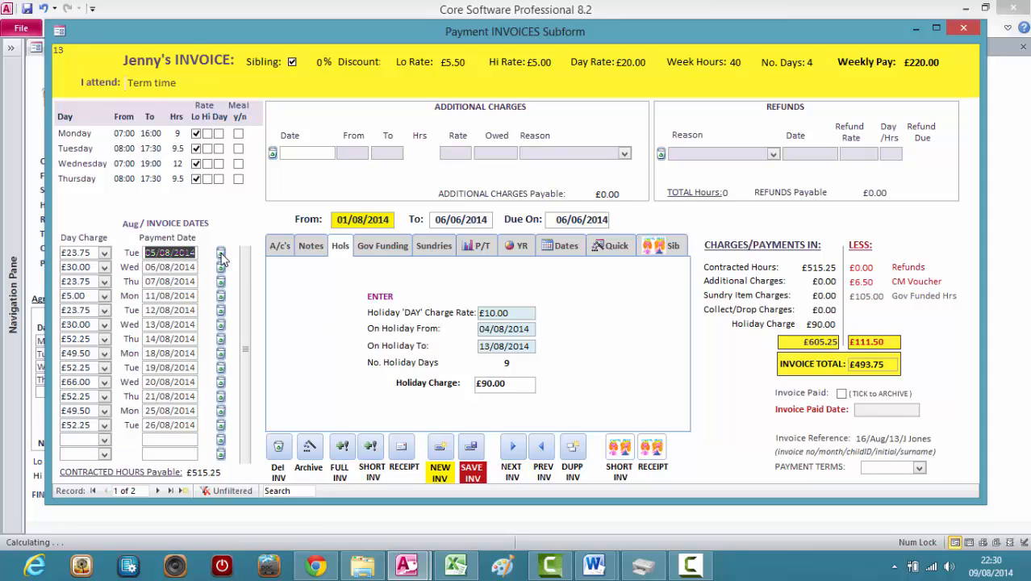
pyautogui.press('Return')
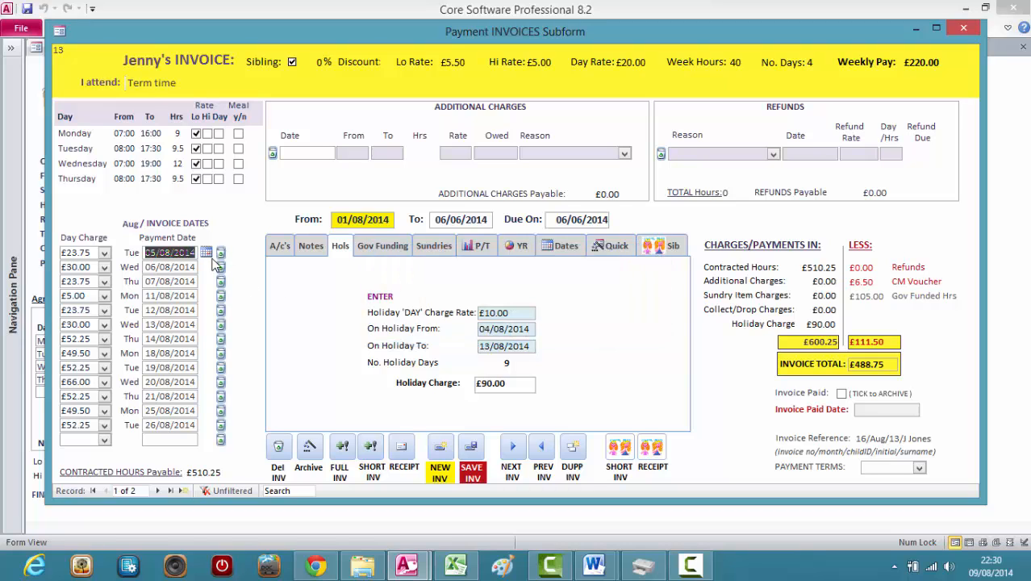
pyautogui.click(220, 253)
pyautogui.press('Return')
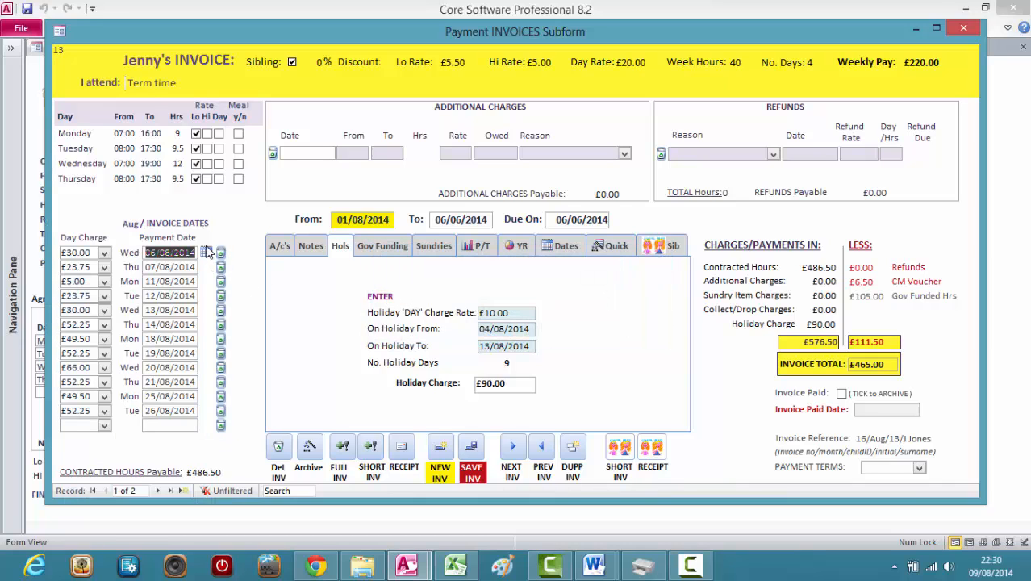
pyautogui.click(220, 253)
pyautogui.press('Return')
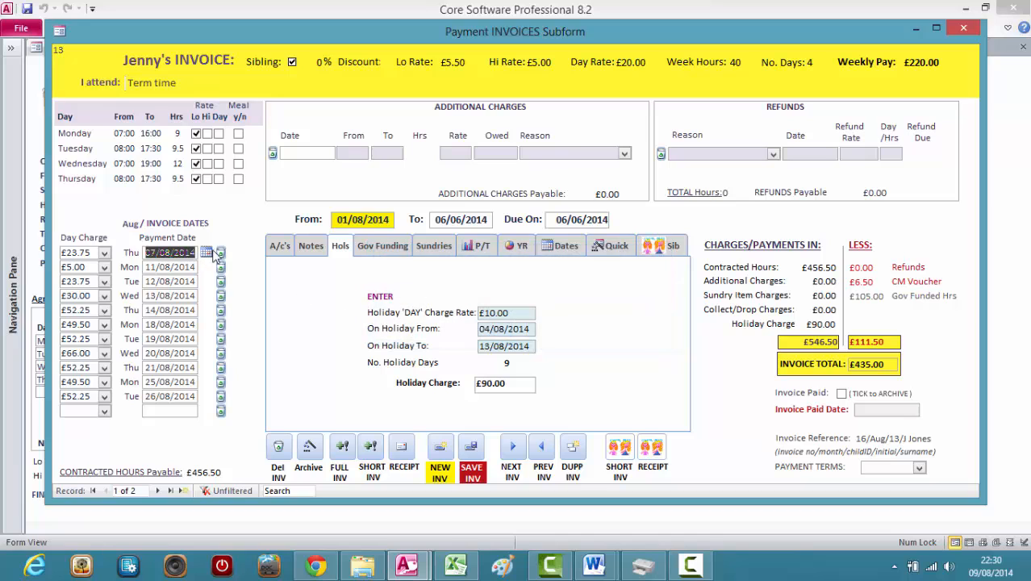
pyautogui.click(221, 254)
pyautogui.press('Return')
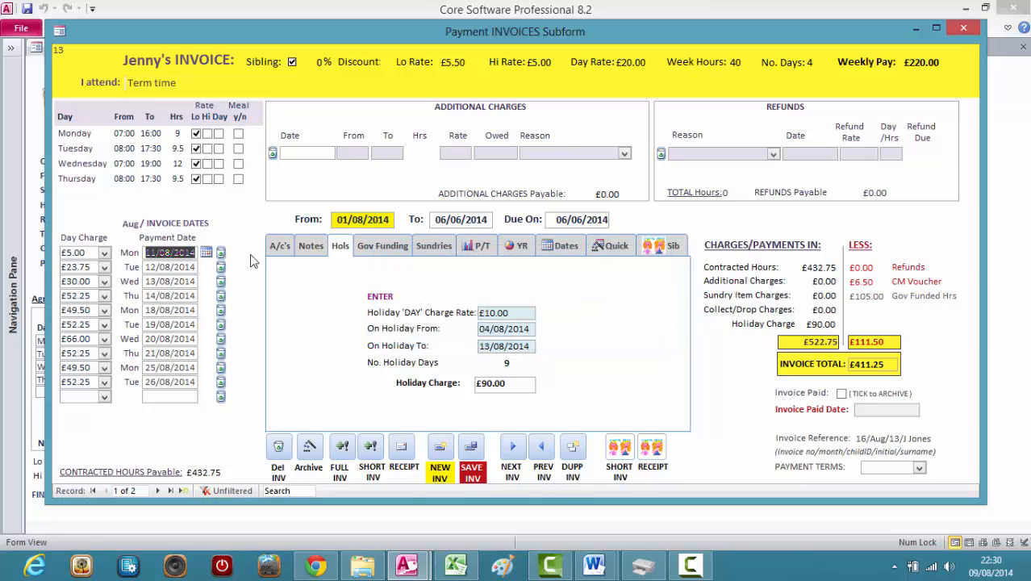
# Step: Delete the remaining holiday payment dates, 11/08/2014 to 13/08/2014, from the invoice dates
pyautogui.click(219, 254)
pyautogui.click(476, 330)
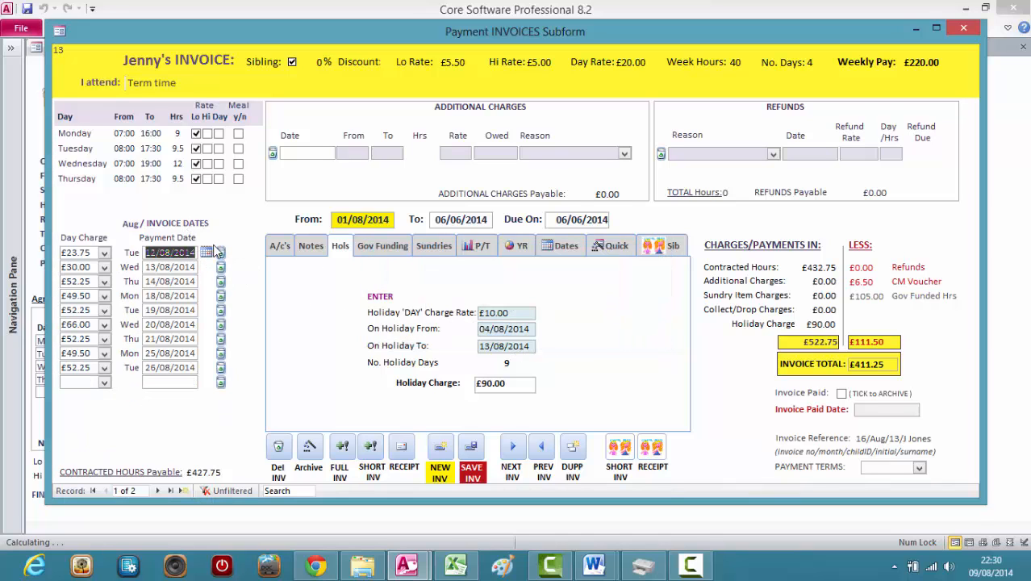
pyautogui.click(219, 253)
pyautogui.click(475, 330)
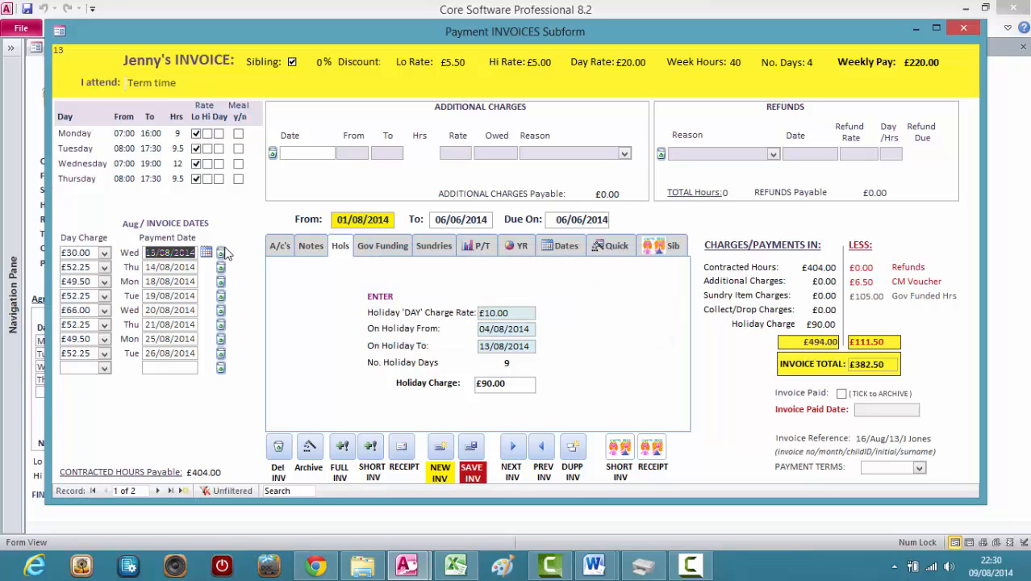
pyautogui.click(220, 253)
pyautogui.click(487, 330)
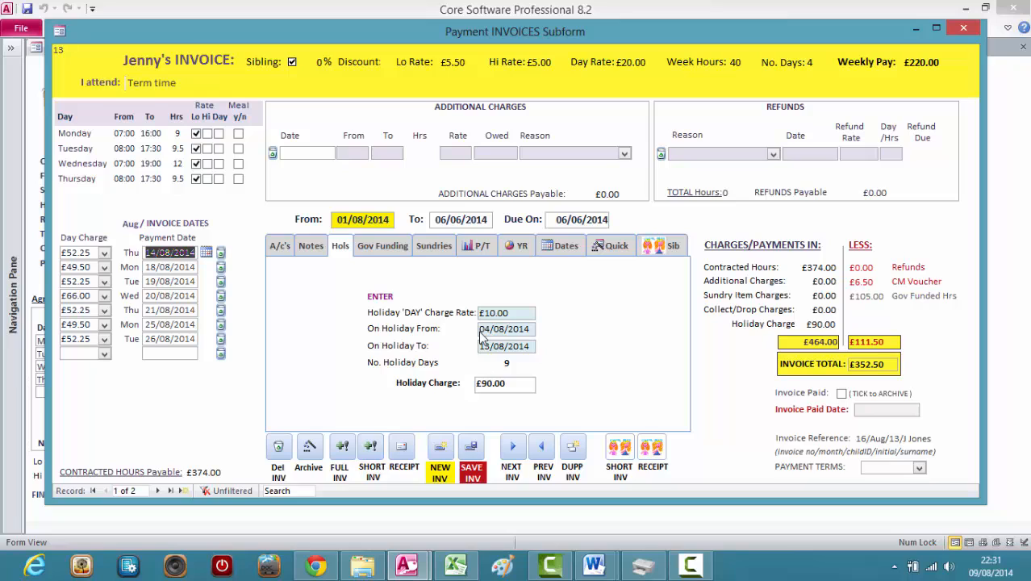
pyautogui.click(580, 347)
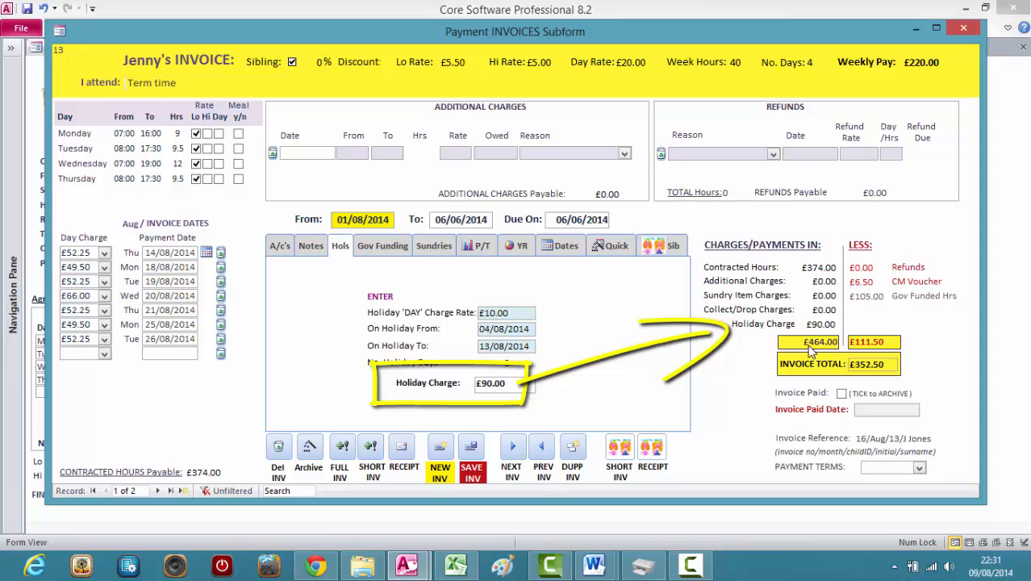
# Step: Enter the first sundry item charge as £3.00 with the reason "nappies"
pyautogui.click(434, 253)
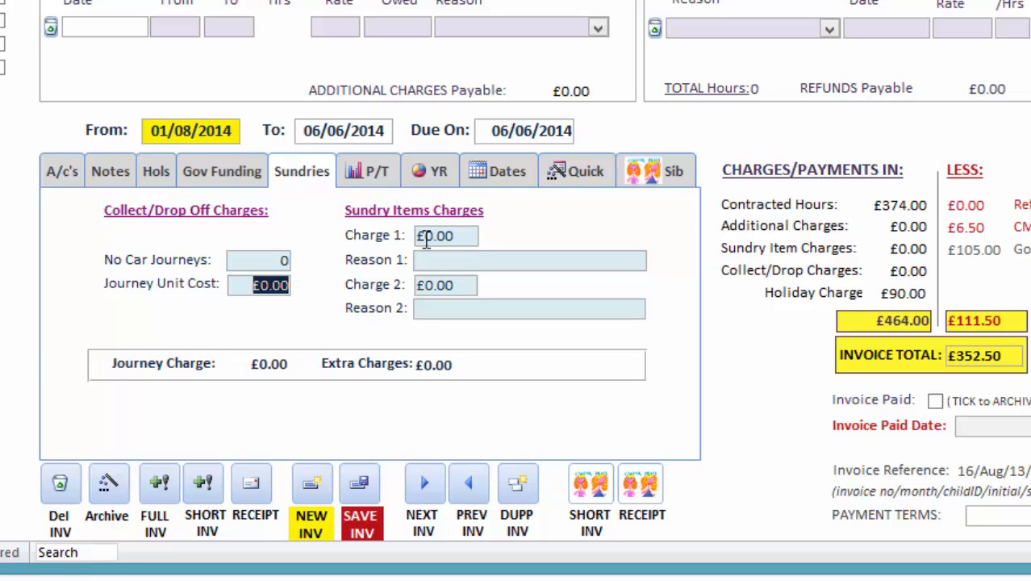
pyautogui.moveTo(421, 236); pyautogui.dragTo(477, 236)
pyautogui.write('3.0')
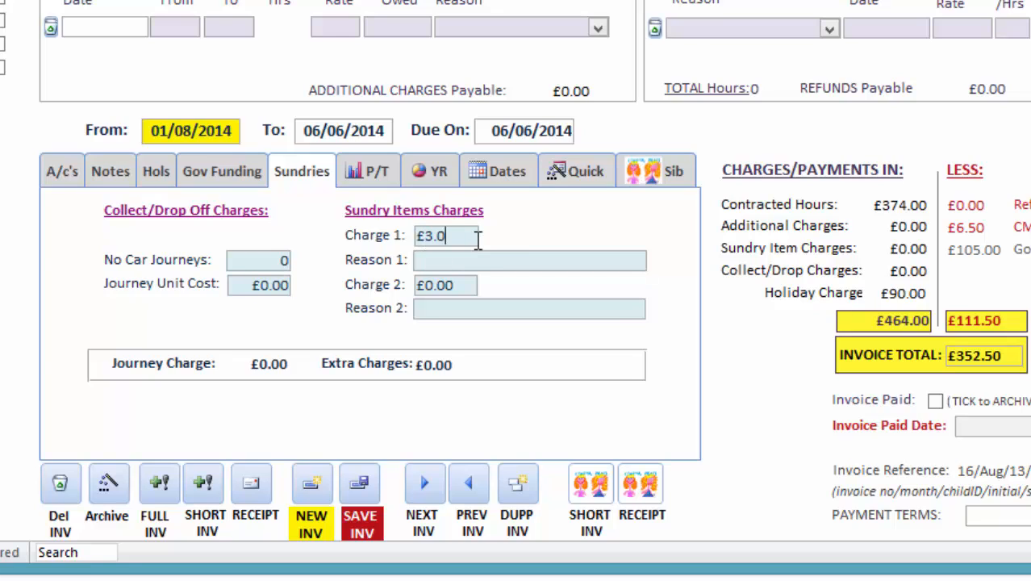
pyautogui.write('0')
pyautogui.click(597, 261)
pyautogui.write('nappies')
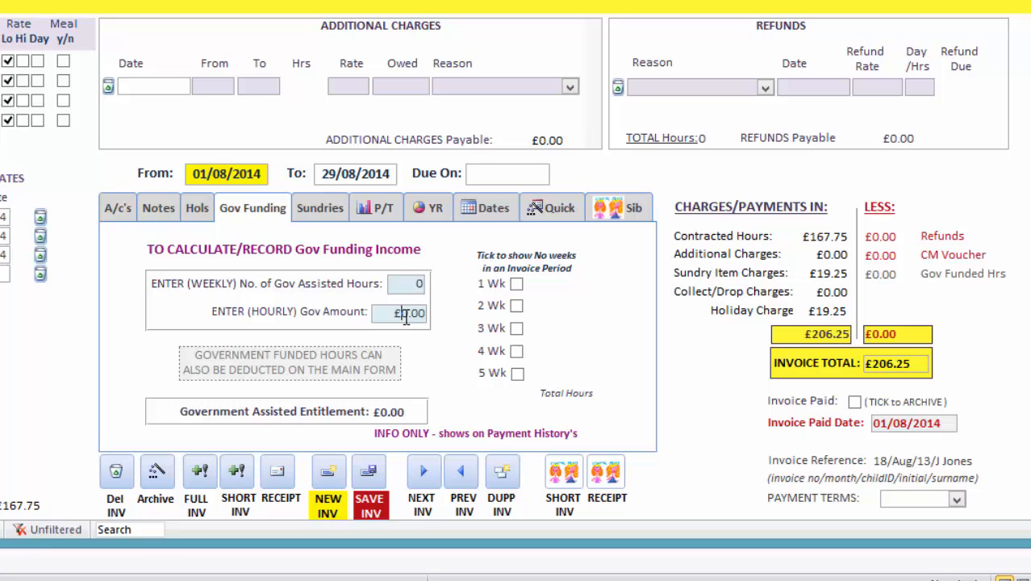
# Step: Record government funding of 6 assisted hours weekly at £5.00 per hour, mark weeks 1 to 3, and save the invoice
pyautogui.doubleClick(405, 315)
pyautogui.write('5')
pyautogui.doubleClick(419, 284)
pyautogui.write('6')
pyautogui.click(517, 284)
pyautogui.click(516, 306)
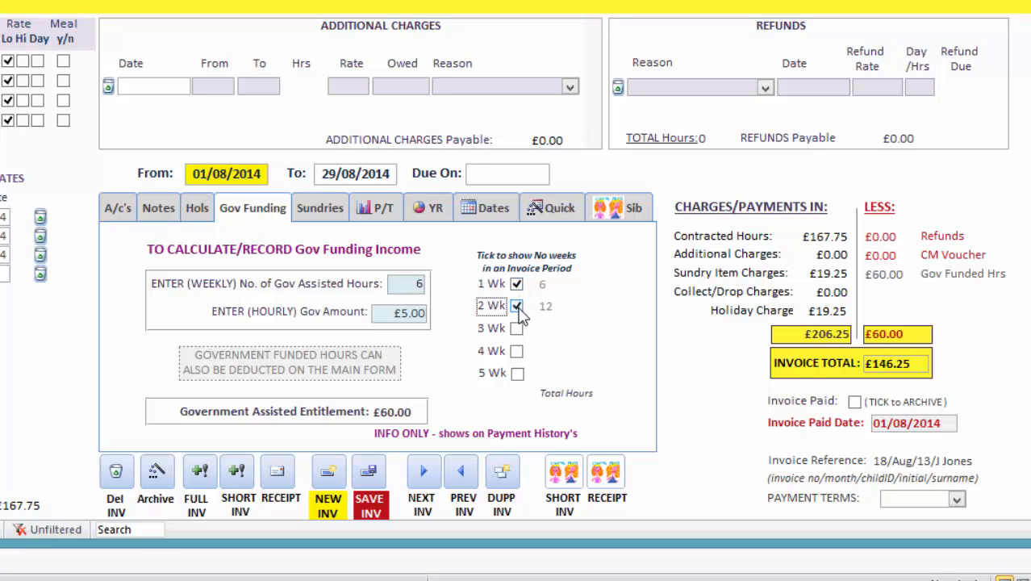
pyautogui.click(516, 329)
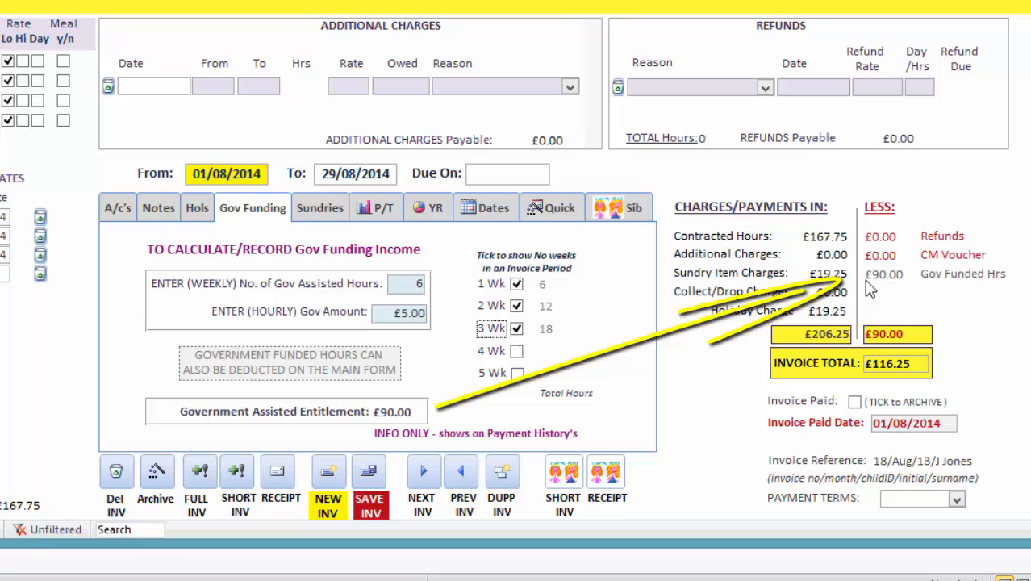
pyautogui.click(371, 472)
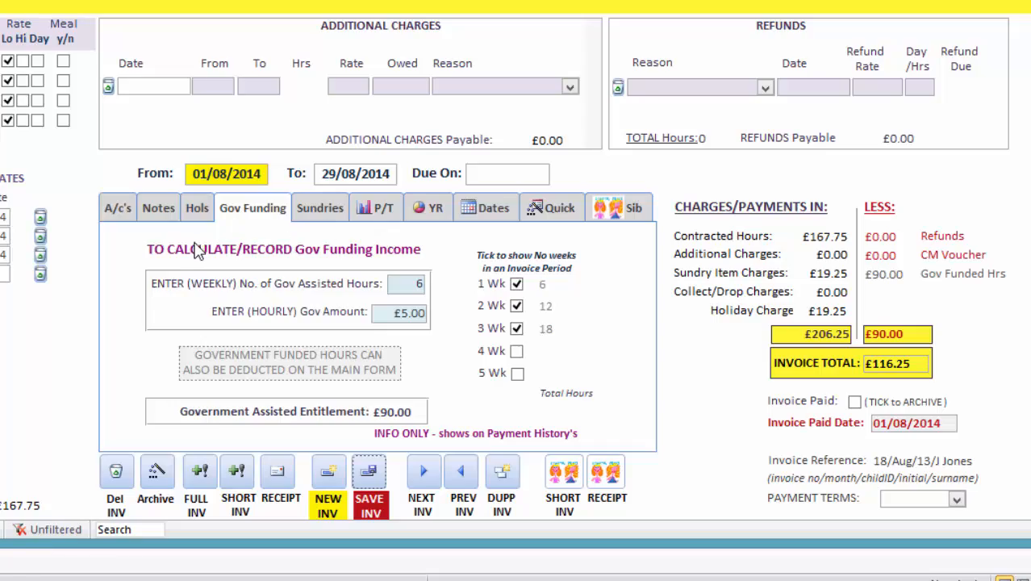
# Step: Try reducing Monday's and Tuesday's agreed hours by the government funded hours on the main form, then clear both reductions
pyautogui.moveTo(278, 21); pyautogui.dragTo(666, 47)
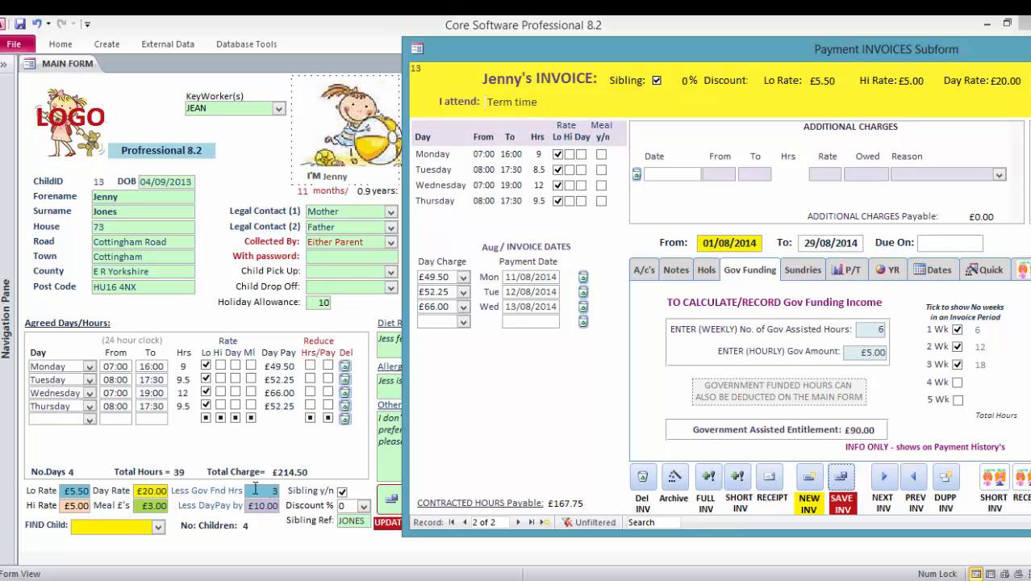
pyautogui.click(310, 365)
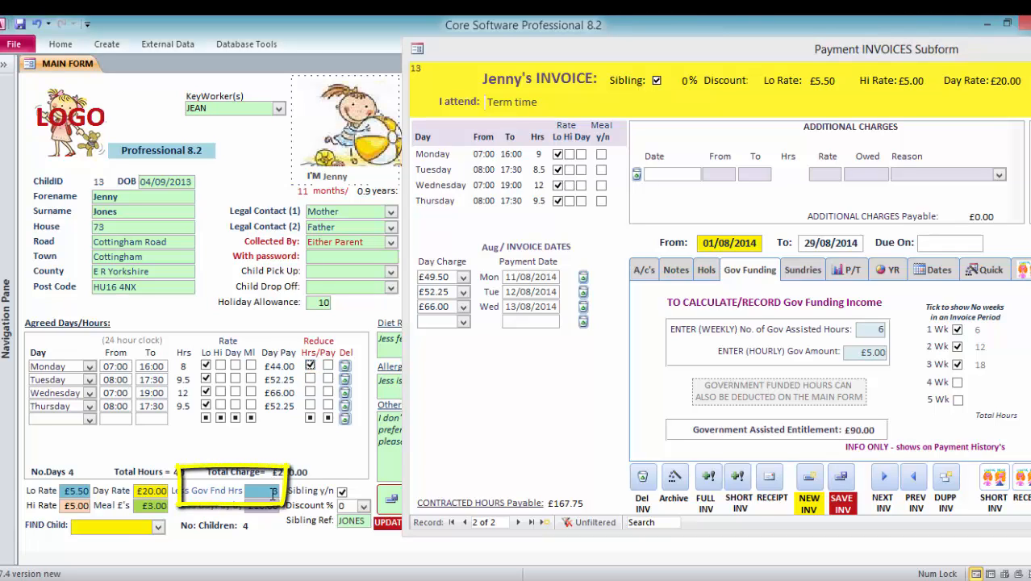
pyautogui.click(310, 378)
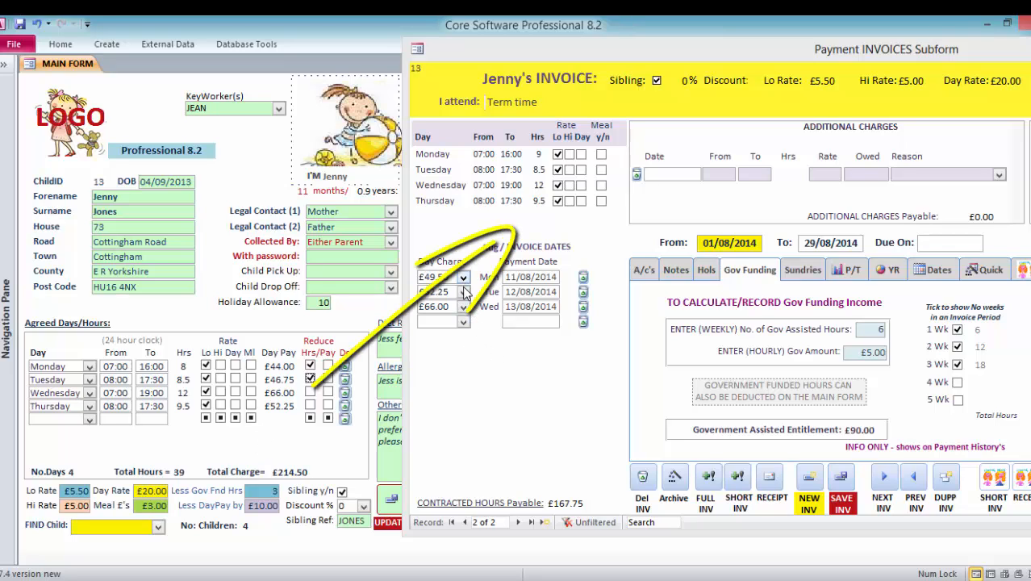
pyautogui.click(311, 367)
pyautogui.click(311, 379)
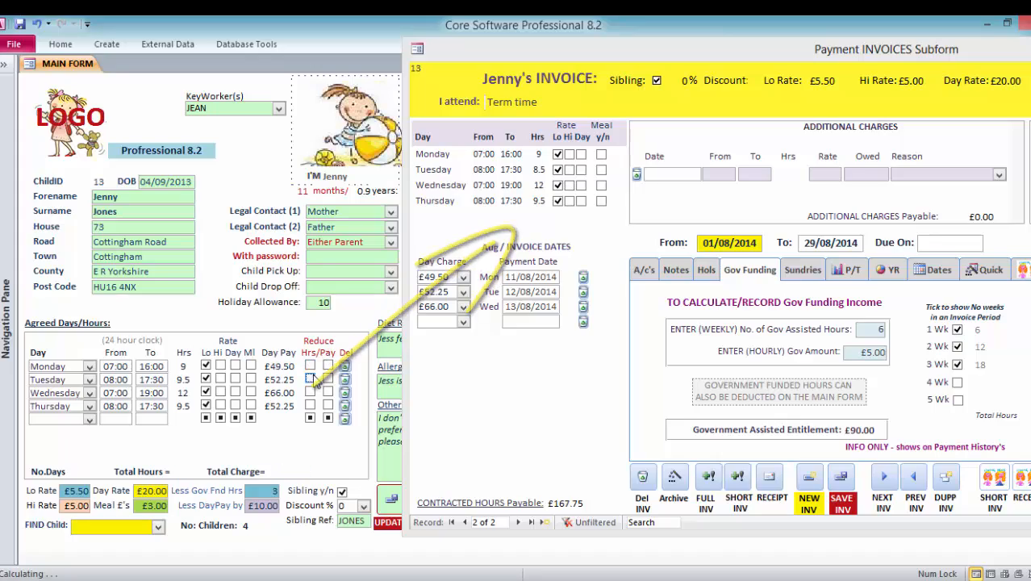
pyautogui.moveTo(623, 57); pyautogui.dragTo(601, 63)
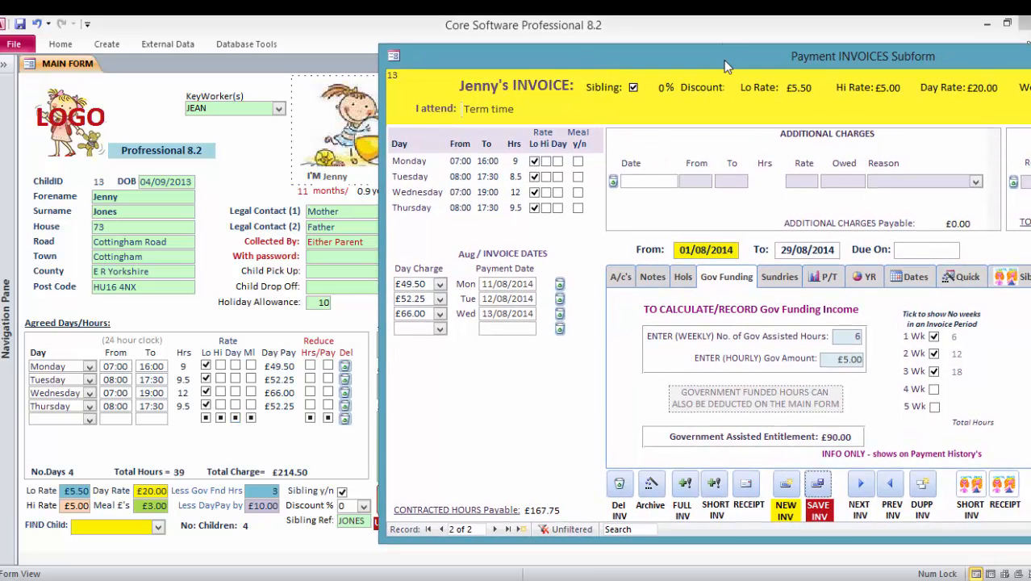
pyautogui.moveTo(724, 59); pyautogui.dragTo(405, 70)
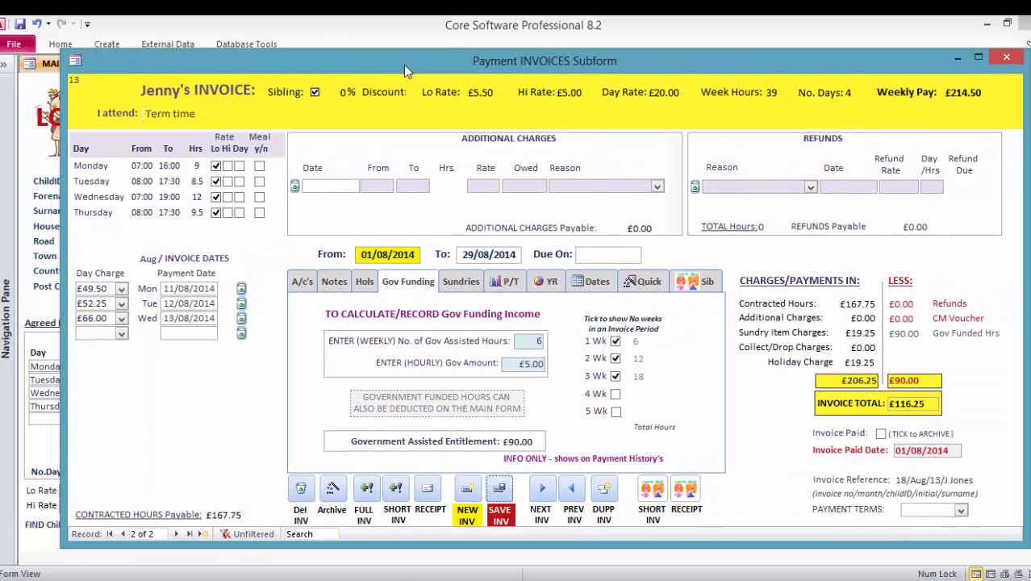
# Step: Enter the part-time morning attendance as 15 child days in the month, 2 hours per day, at £3.00 per hour
pyautogui.click(503, 284)
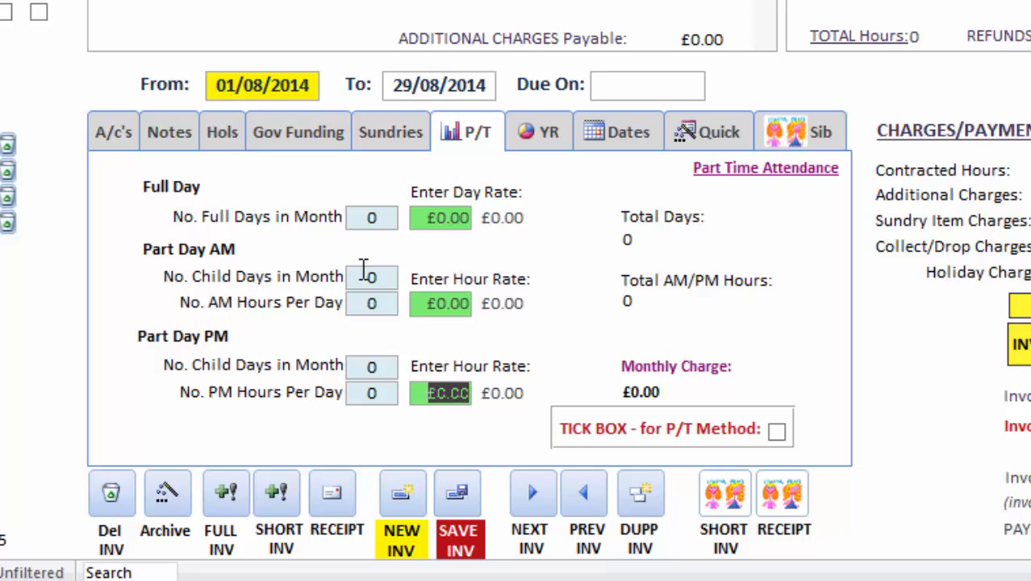
pyautogui.click(372, 277)
pyautogui.doubleClick(373, 277)
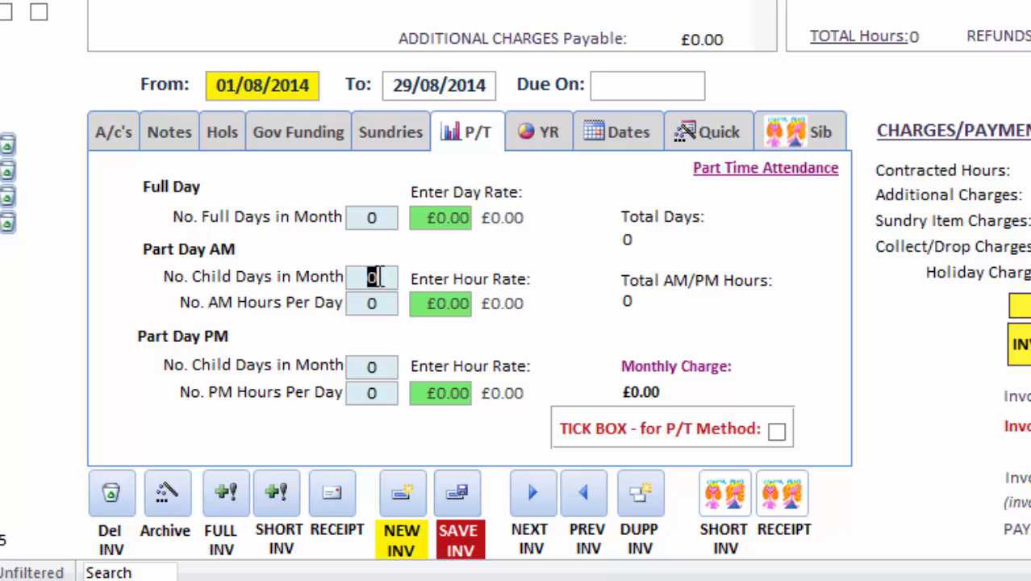
pyautogui.write('15')
pyautogui.click(370, 302)
pyautogui.doubleClick(376, 303)
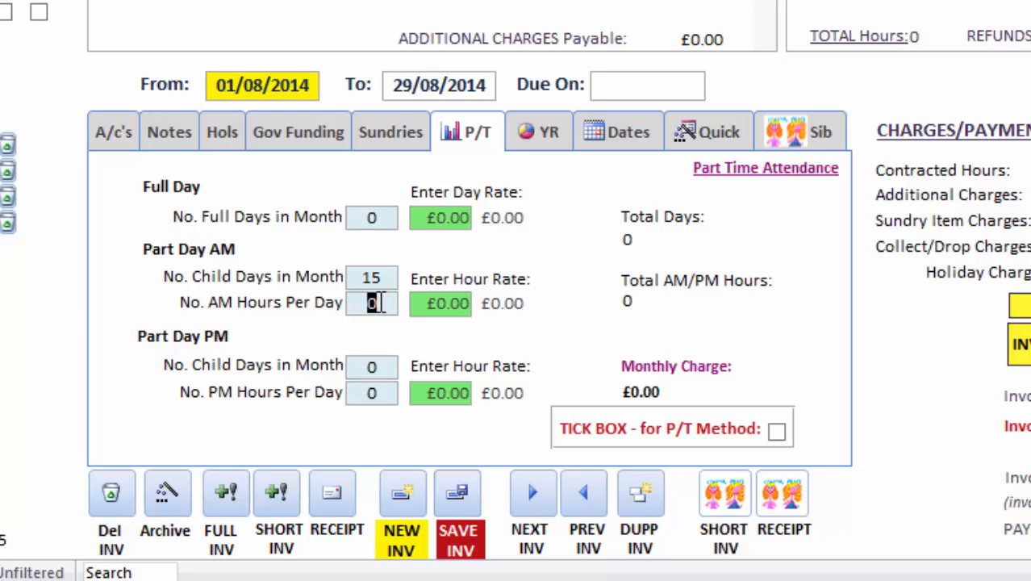
pyautogui.write('2')
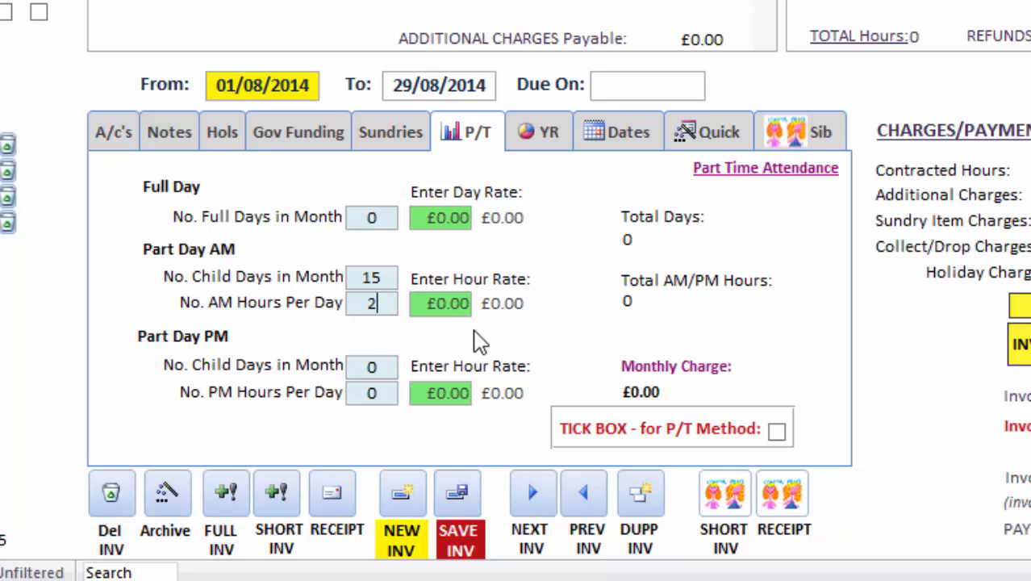
pyautogui.click(371, 366)
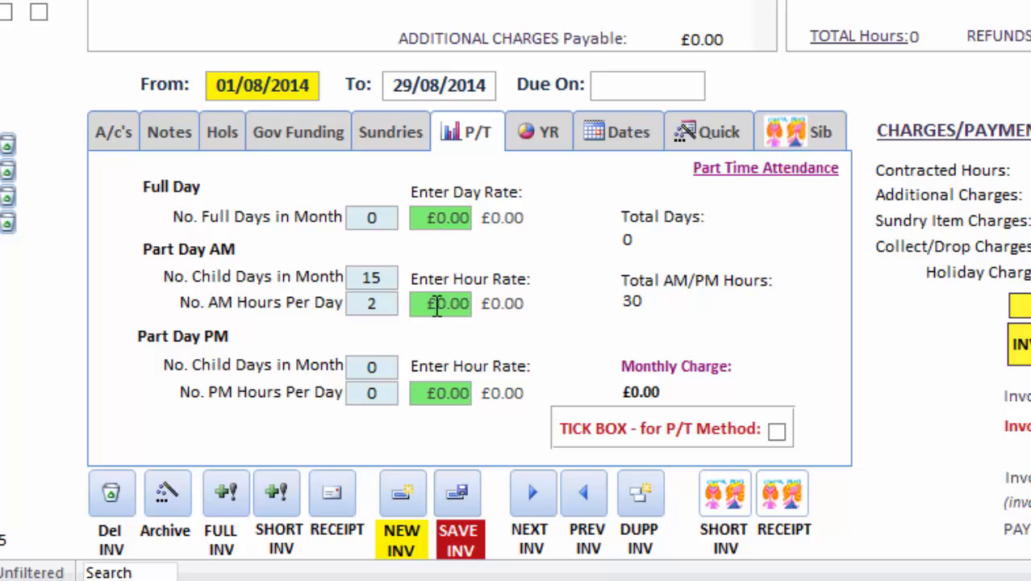
pyautogui.click(436, 304)
pyautogui.write('3')
# Step: Enter the part-time afternoon attendance as 15 child days in the month, 3 hours per day, at £3.00 per hour
pyautogui.click(390, 367)
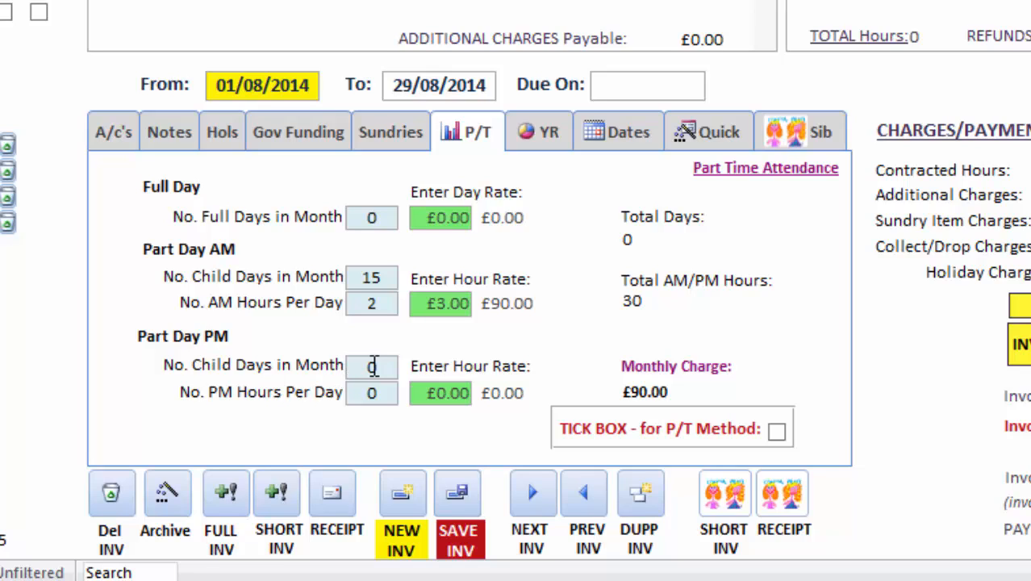
pyautogui.doubleClick(372, 367)
pyautogui.write('15')
pyautogui.doubleClick(373, 392)
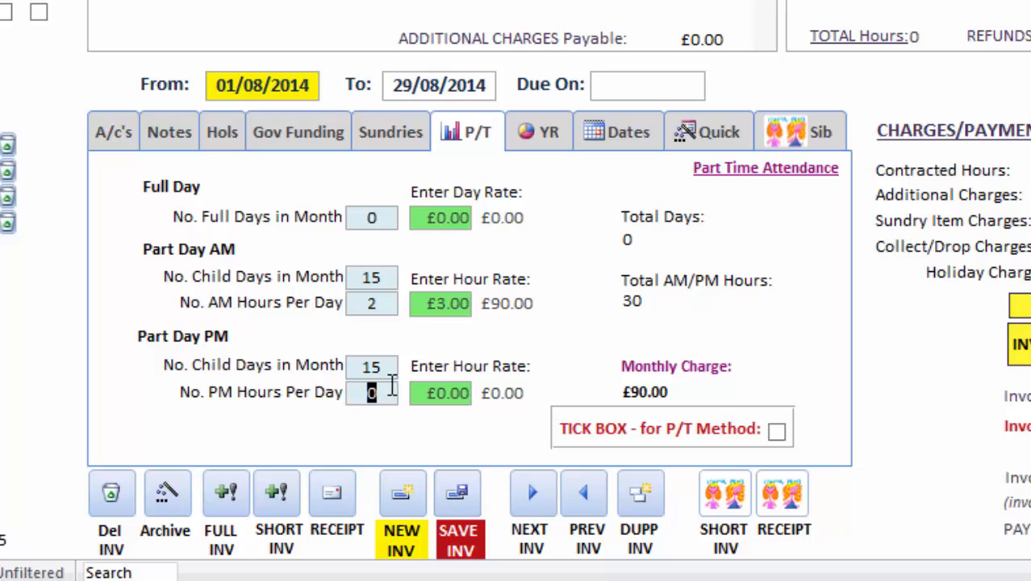
pyautogui.write('3')
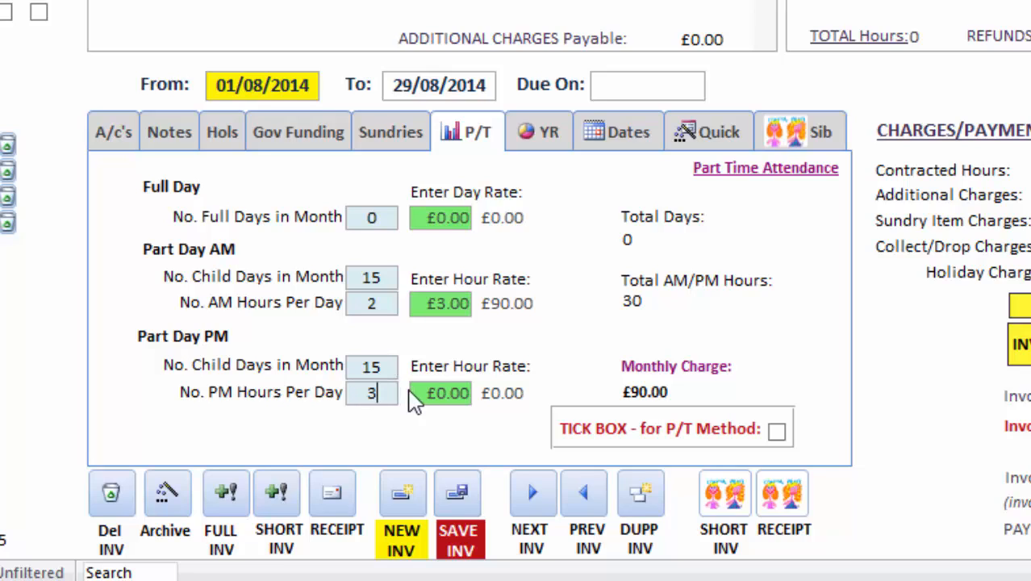
pyautogui.doubleClick(444, 393)
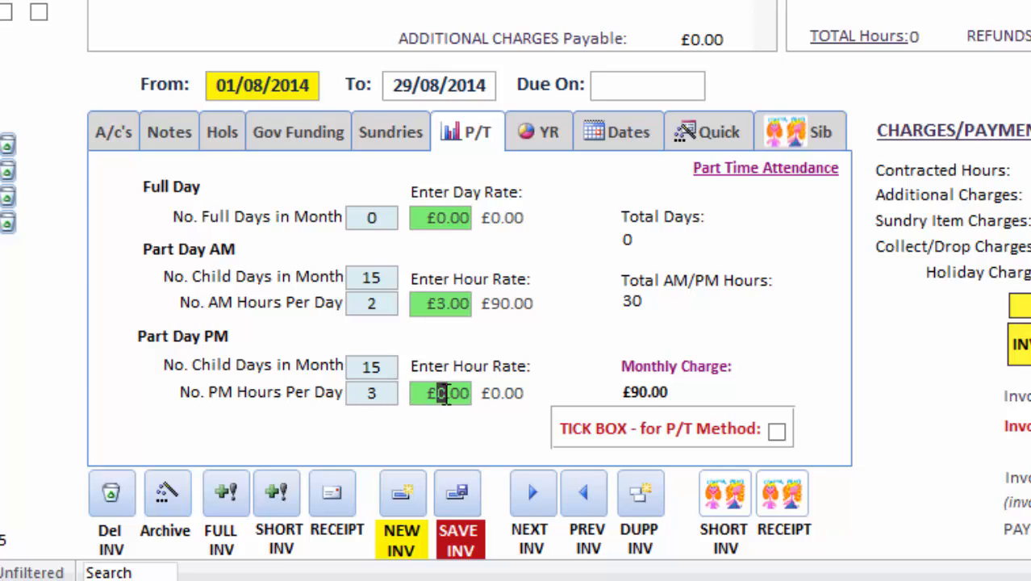
pyautogui.write('3')
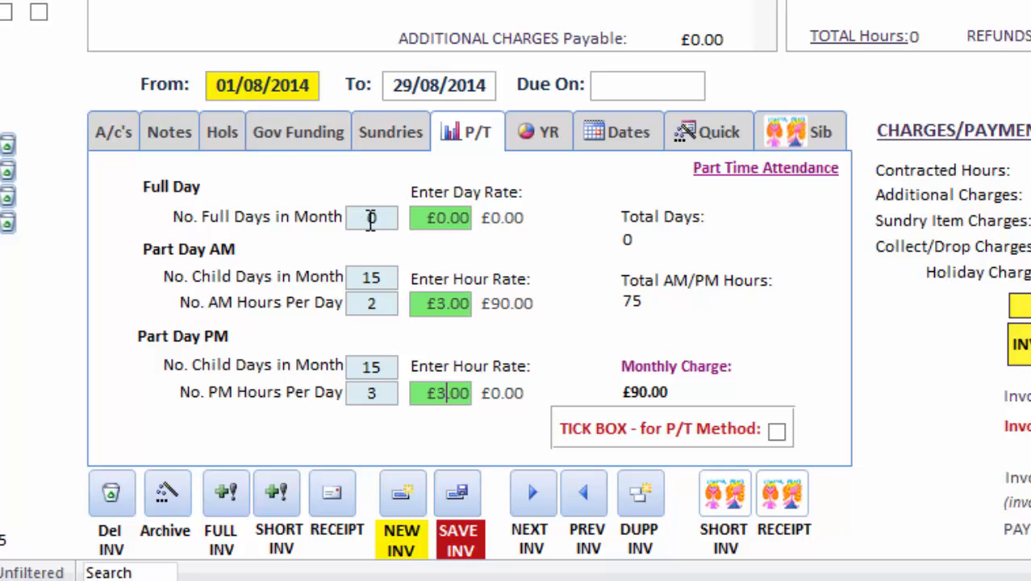
# Step: Enter the part-time full-day attendance as 15 days in the month at a £5.50 day rate
pyautogui.click(373, 219)
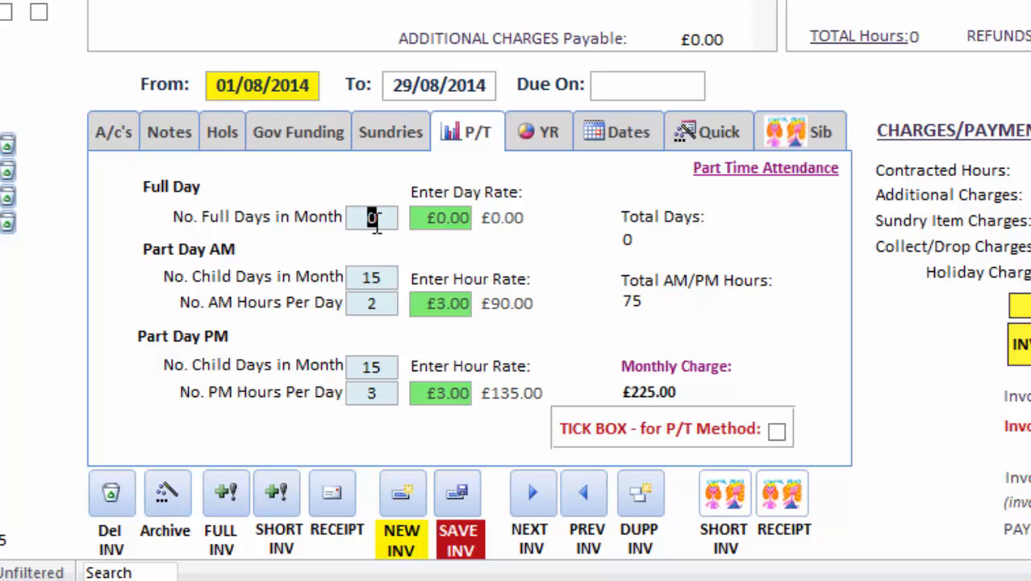
pyautogui.write('15')
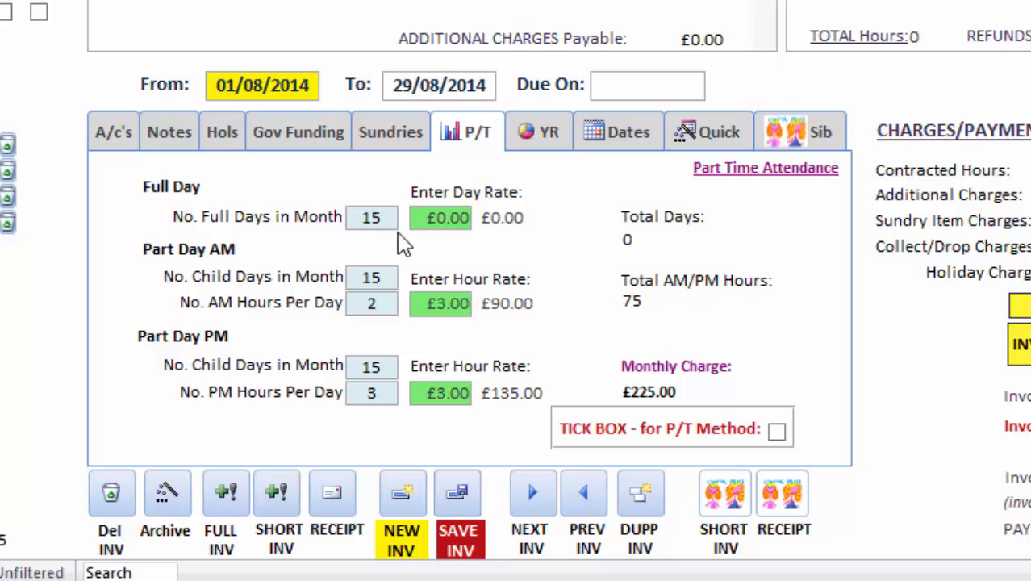
pyautogui.doubleClick(439, 219)
pyautogui.write('5')
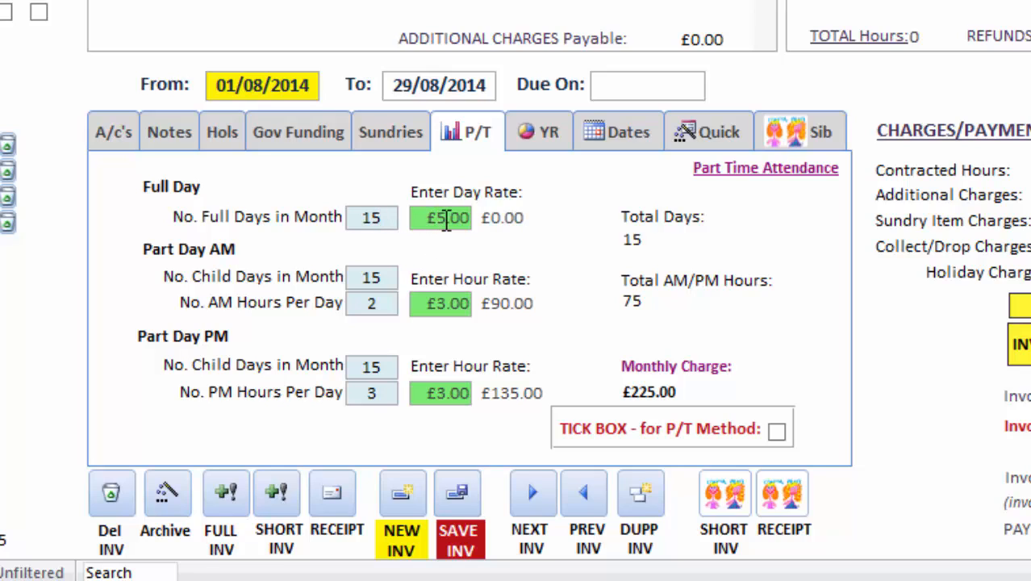
pyautogui.moveTo(450, 219); pyautogui.dragTo(458, 219)
pyautogui.write('5')
pyautogui.click(457, 303)
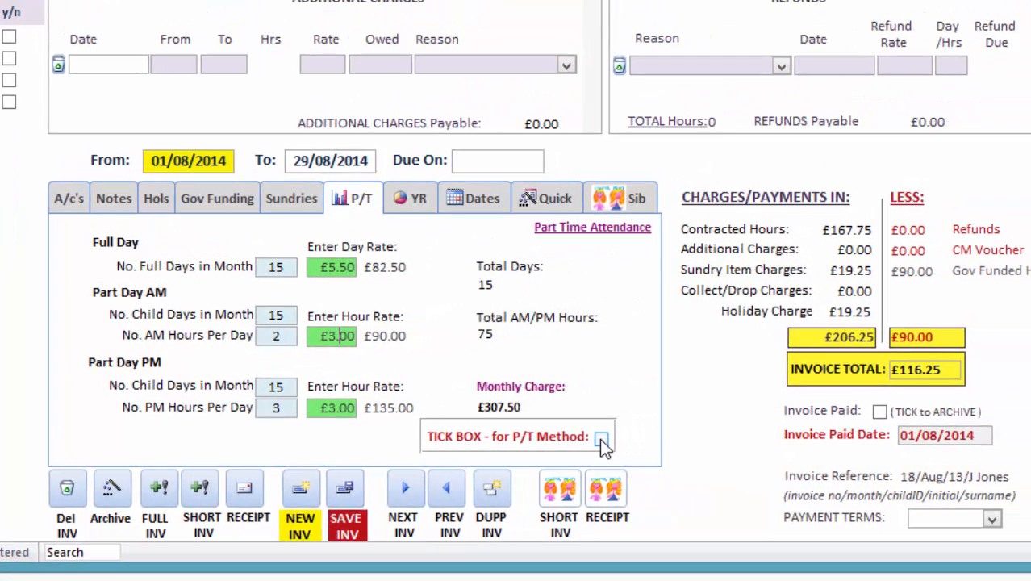
# Step: Try applying the part-time method to the invoice, then turn it off again
pyautogui.click(601, 439)
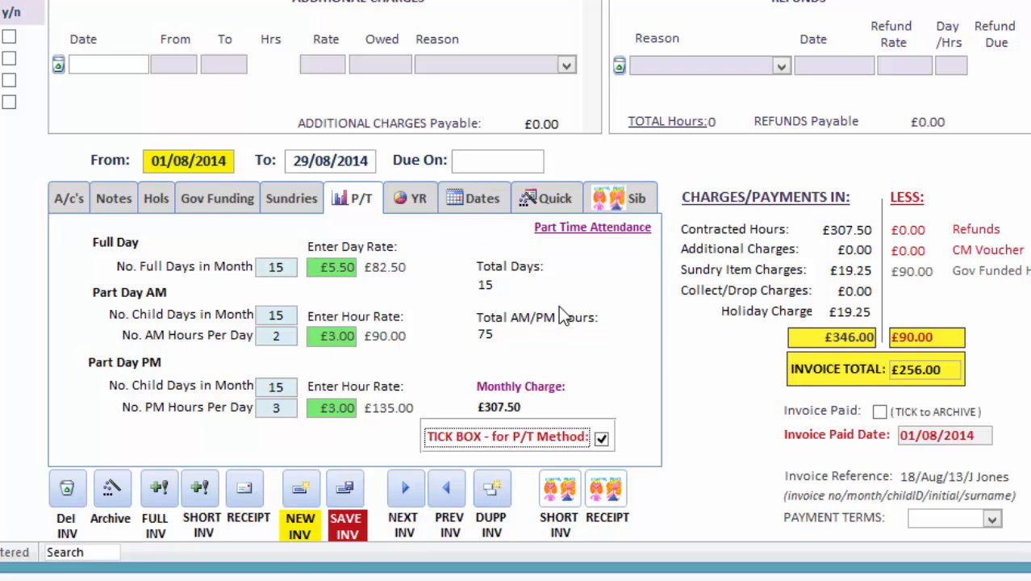
pyautogui.click(601, 438)
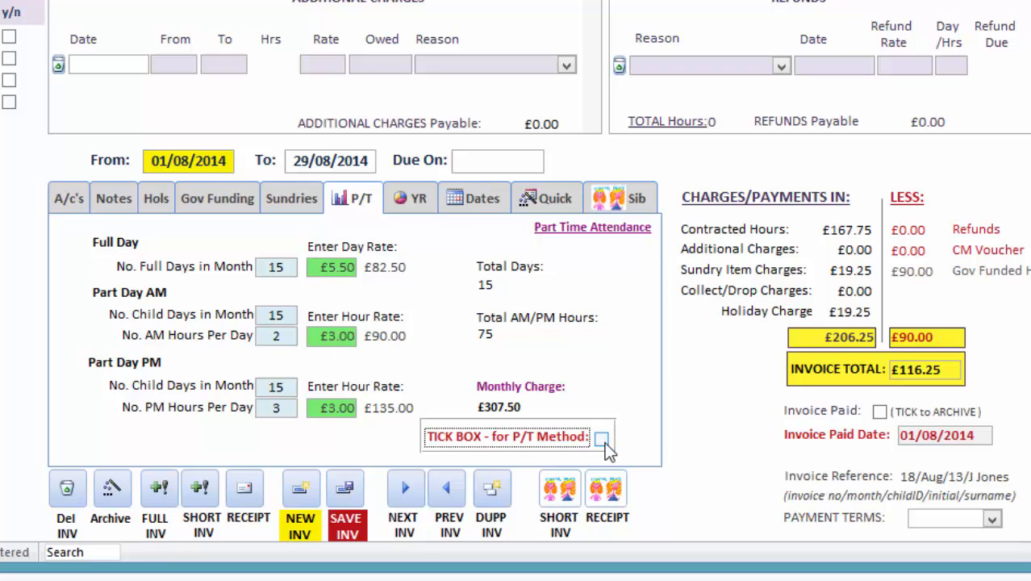
# Step: Set the yearly spread payments to 4 full days per week at £25.00 per day over 39 weeks, and save the invoice
pyautogui.click(419, 199)
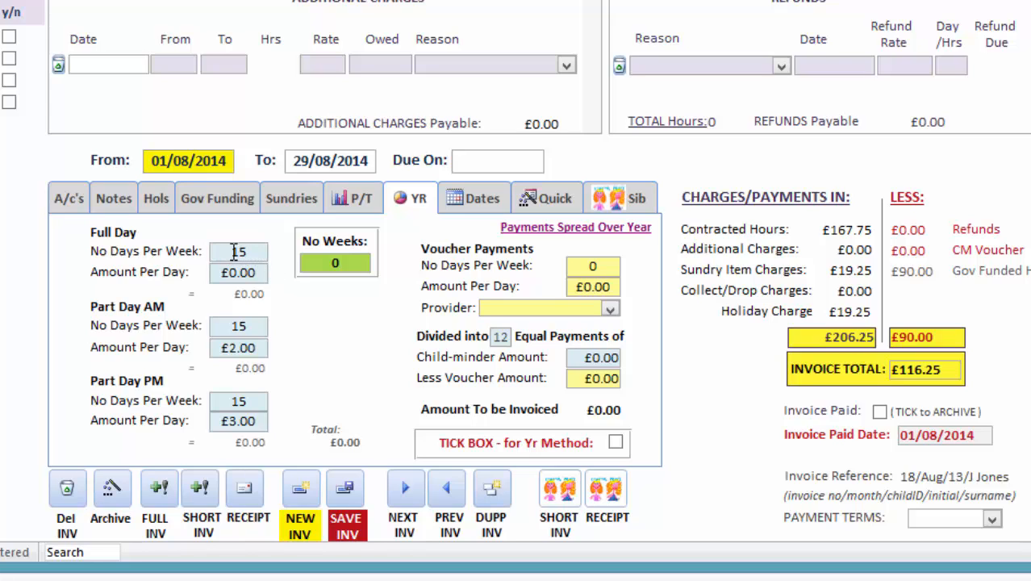
pyautogui.moveTo(230, 254); pyautogui.dragTo(250, 255)
pyautogui.write('4')
pyautogui.click(236, 273)
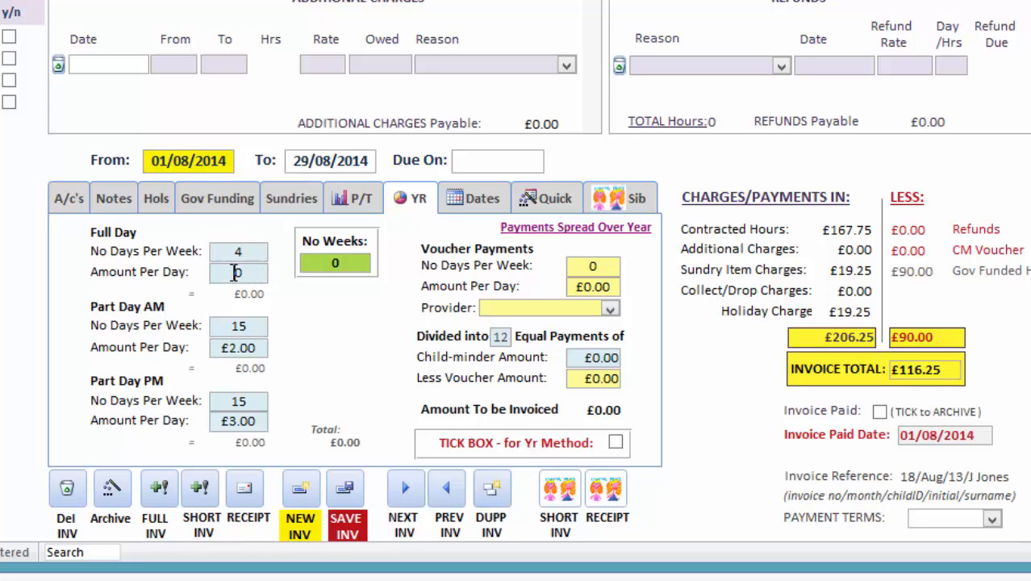
pyautogui.moveTo(236, 273); pyautogui.dragTo(244, 273)
pyautogui.write('25.00')
pyautogui.moveTo(330, 263); pyautogui.dragTo(337, 263)
pyautogui.write('39')
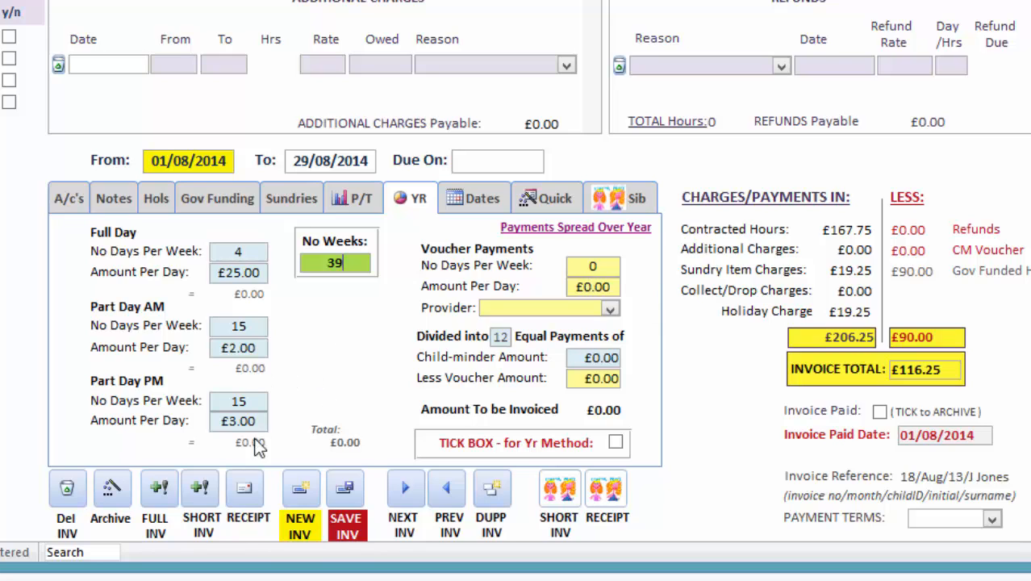
pyautogui.click(345, 494)
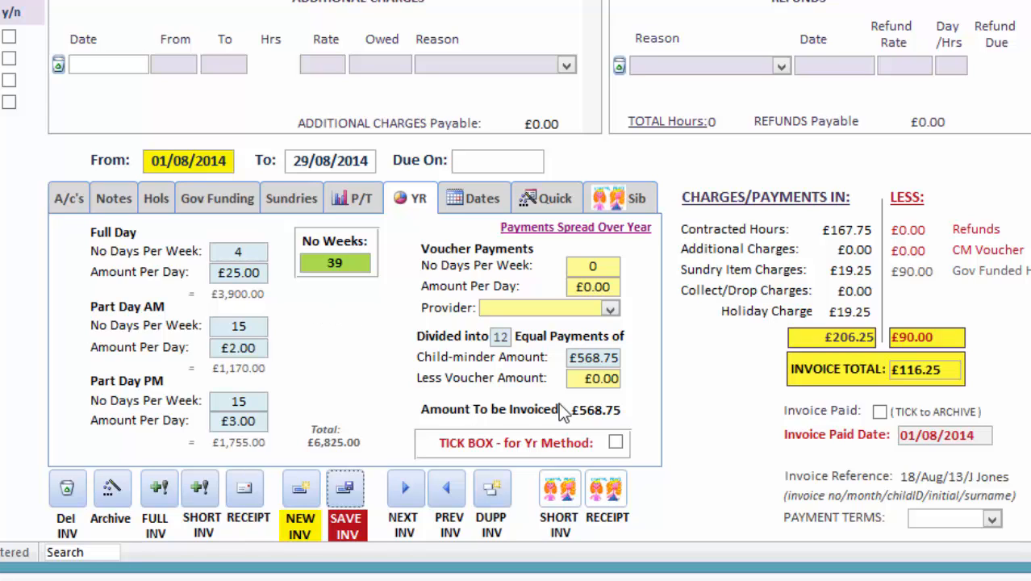
# Step: Try applying the yearly payment method to the invoice, then turn it off again
pyautogui.click(615, 444)
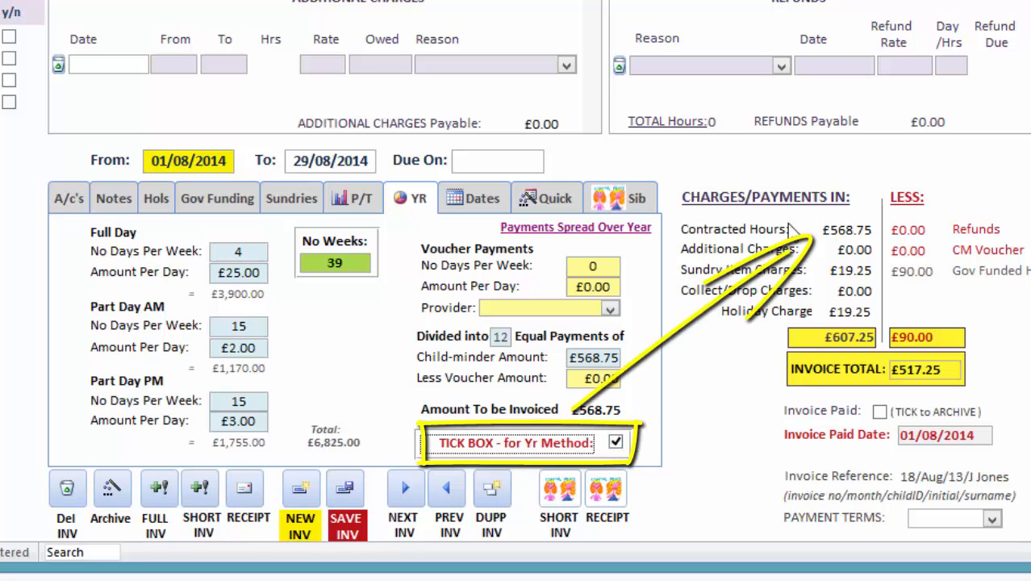
pyautogui.click(616, 442)
# Step: Set the first date-period charge to run from 01/08/2014 to 29/08/2014
pyautogui.click(476, 199)
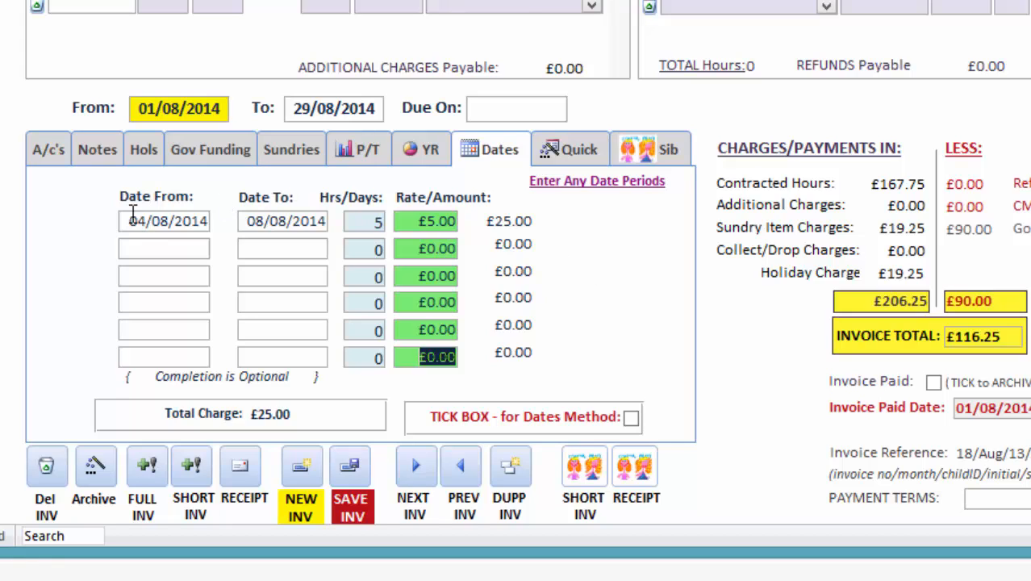
pyautogui.click(209, 221)
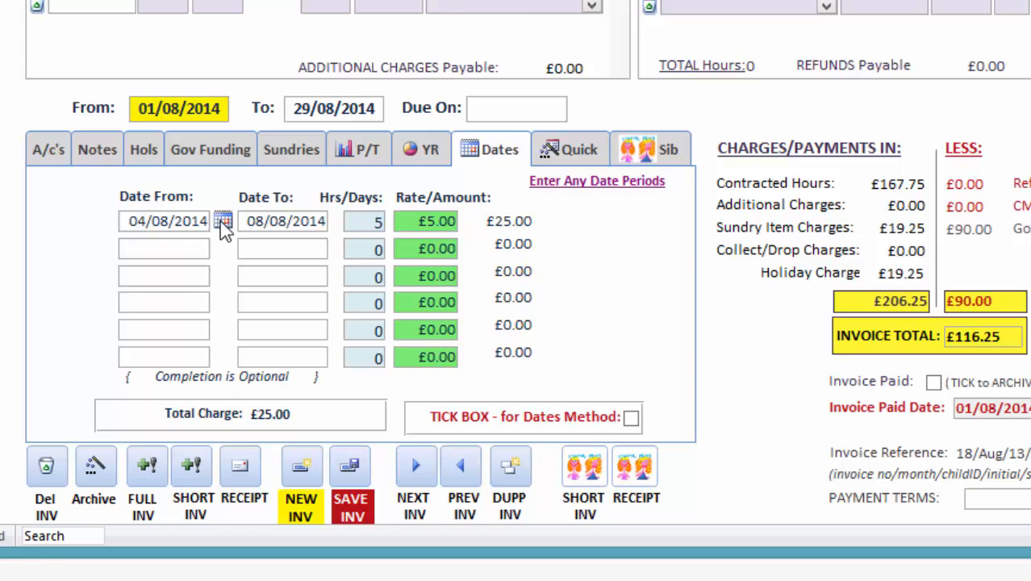
pyautogui.click(224, 229)
pyautogui.click(151, 292)
pyautogui.click(325, 224)
pyautogui.click(340, 222)
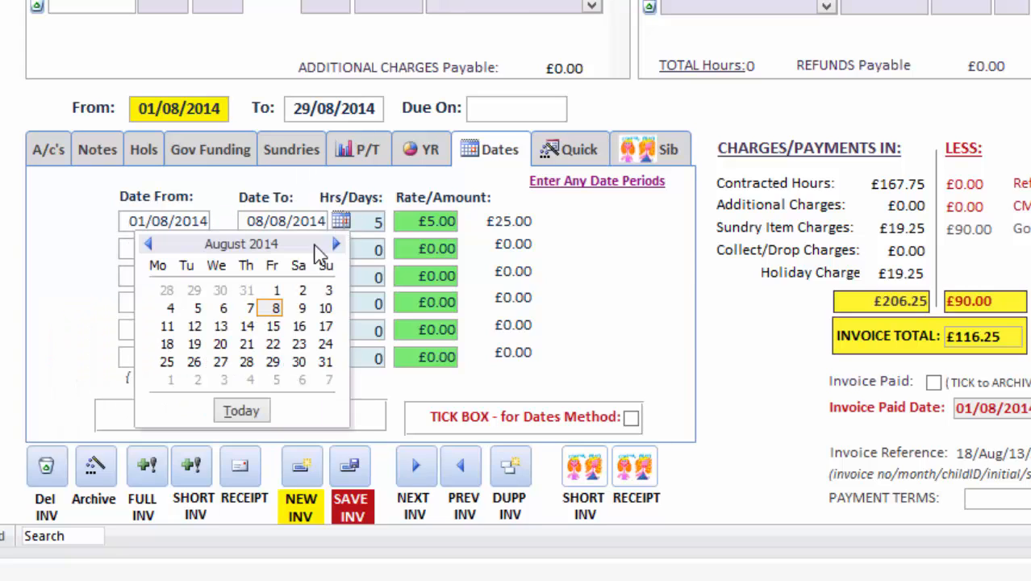
pyautogui.click(272, 361)
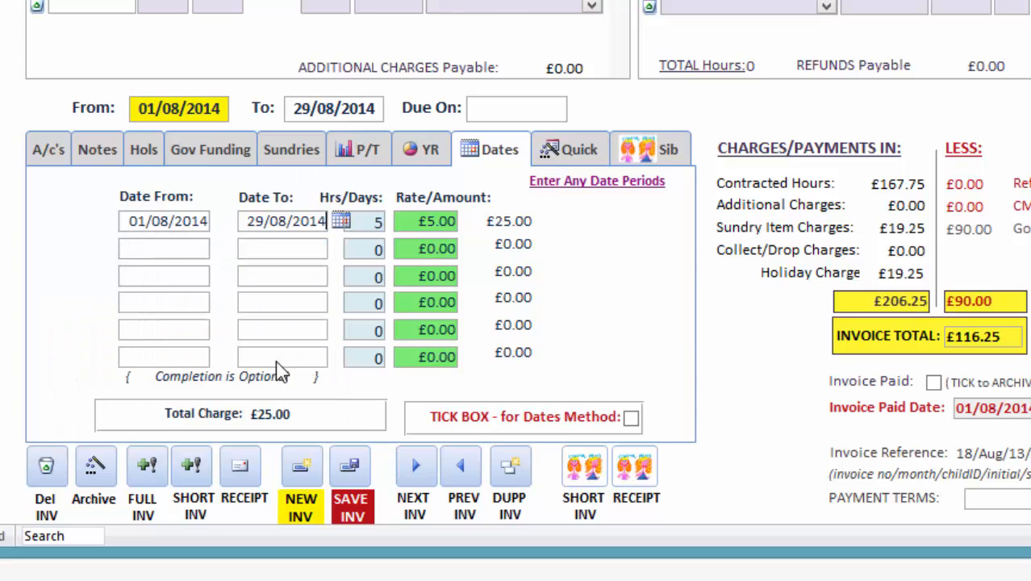
# Step: Set the hours/days of the first date period to 20
pyautogui.click(375, 224)
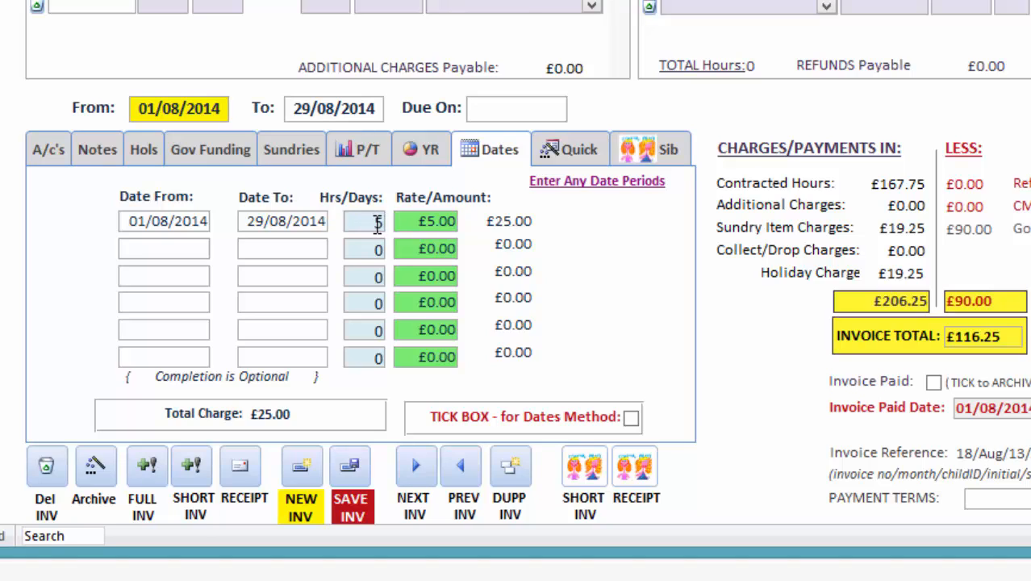
pyautogui.doubleClick(377, 223)
pyautogui.write('20')
pyautogui.click(425, 223)
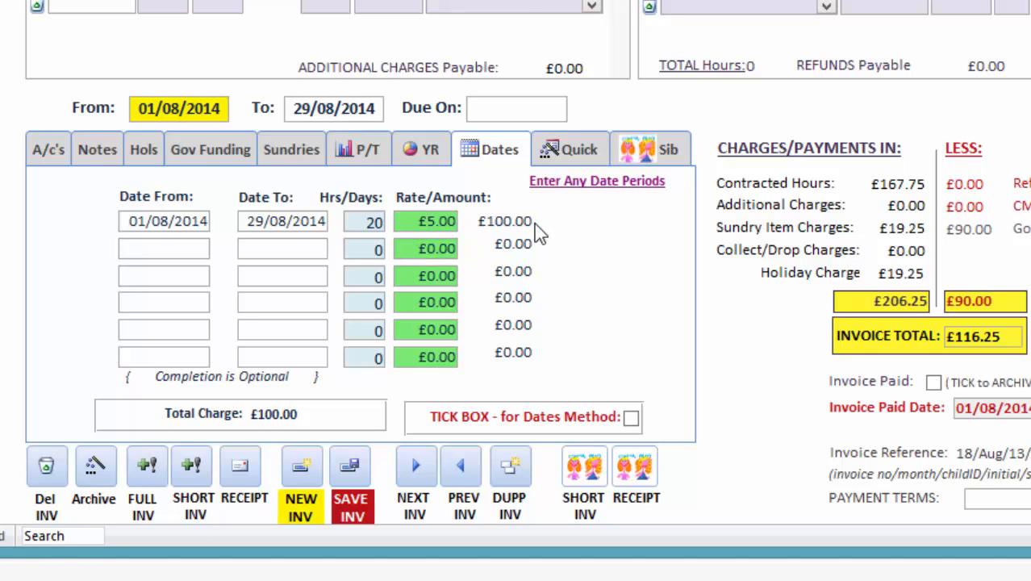
# Step: Try applying the dates method to the invoice, then turn it off again
pyautogui.click(630, 418)
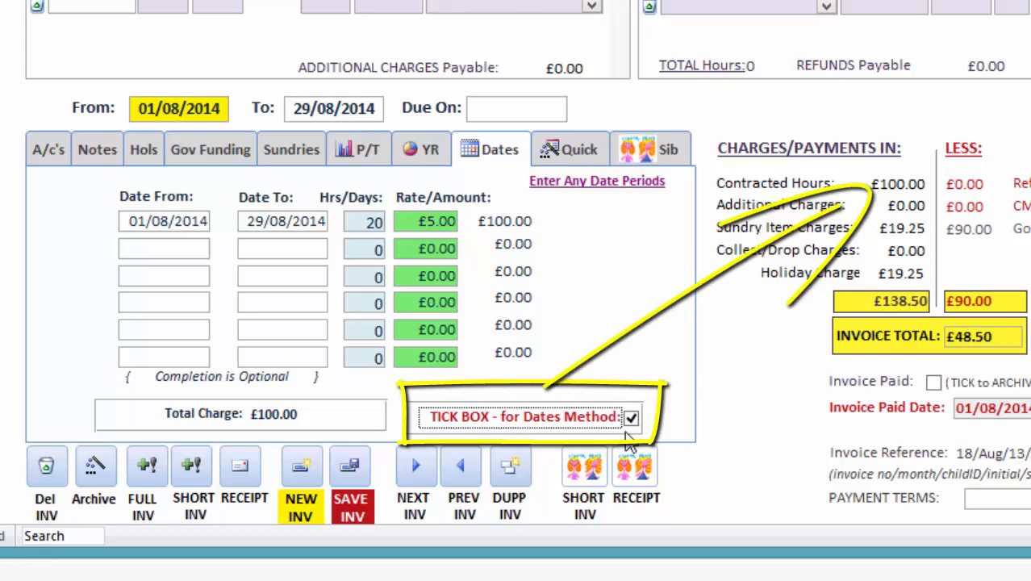
pyautogui.click(630, 418)
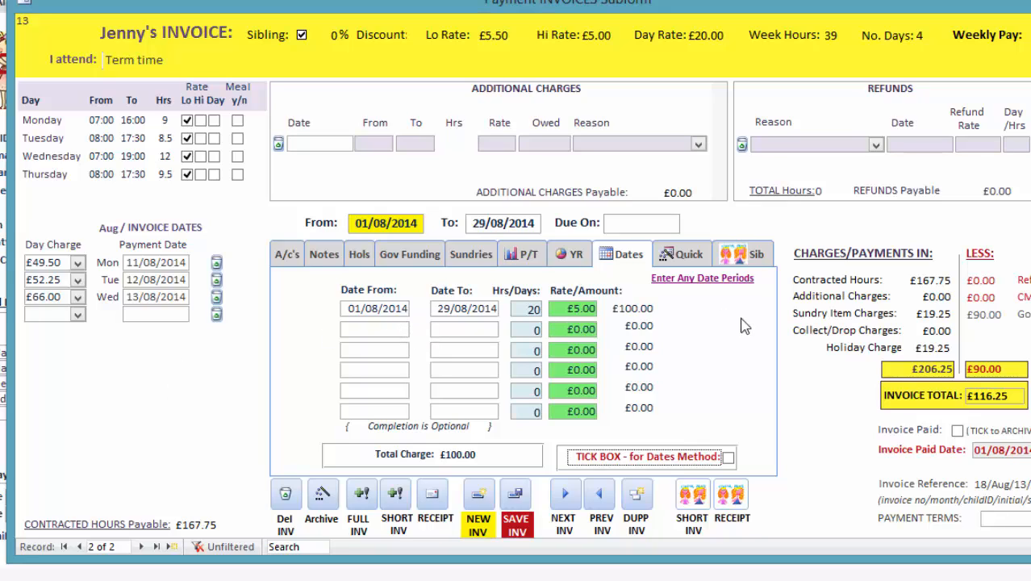
# Step: Set up the quick charge with the Lo rate, 4 days, and weeks 1 to 4 selected for invoicing
pyautogui.click(684, 257)
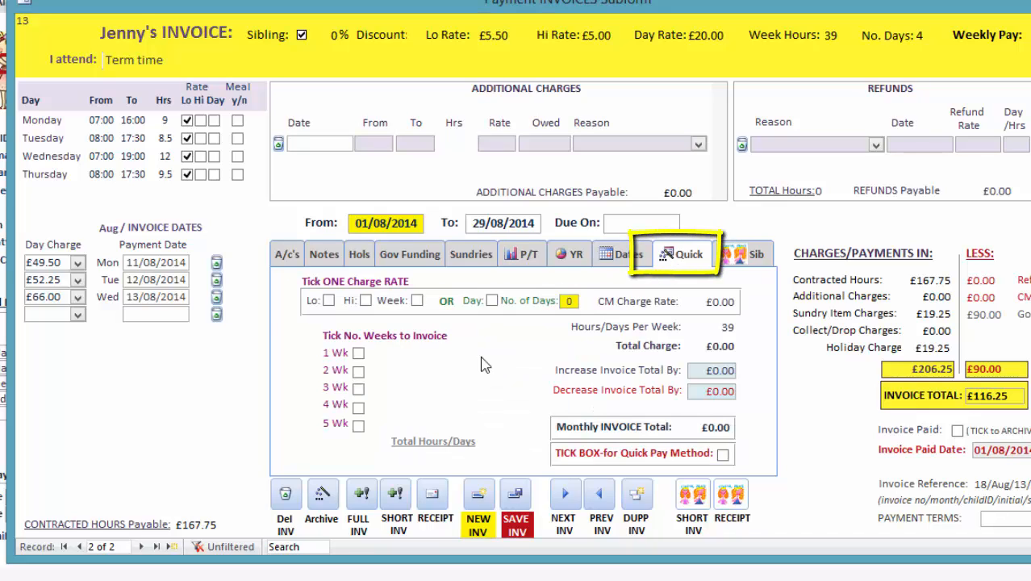
pyautogui.click(329, 301)
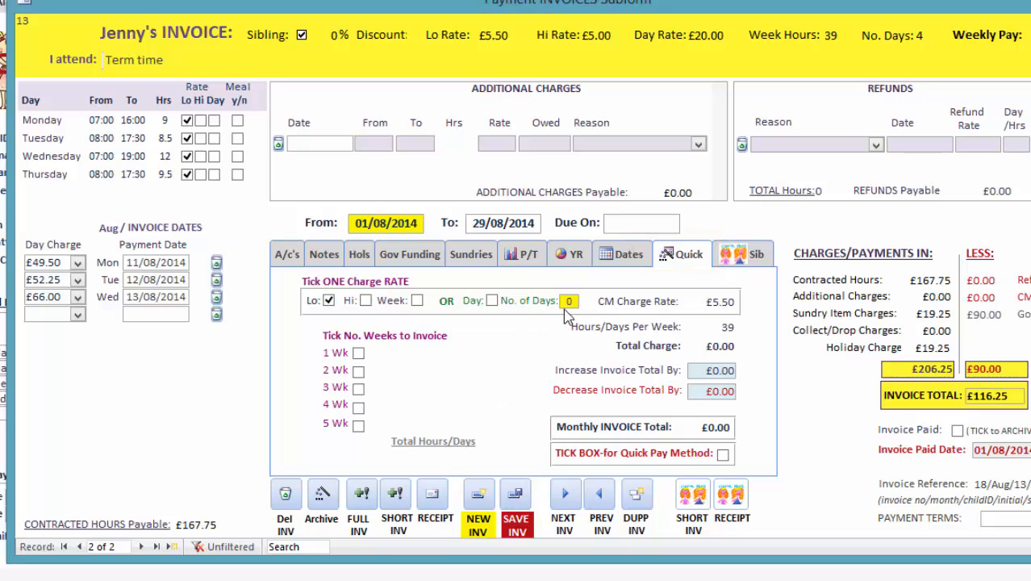
pyautogui.doubleClick(570, 301)
pyautogui.click(358, 352)
pyautogui.click(358, 372)
pyautogui.click(358, 389)
pyautogui.click(358, 406)
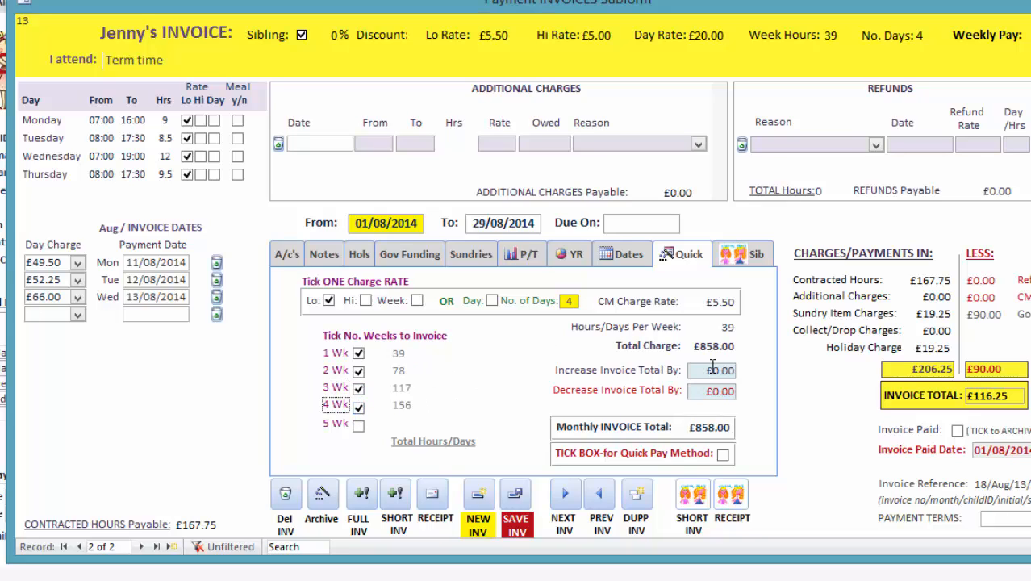
# Step: Try applying the quick pay method to the invoice, then turn it off again
pyautogui.click(723, 454)
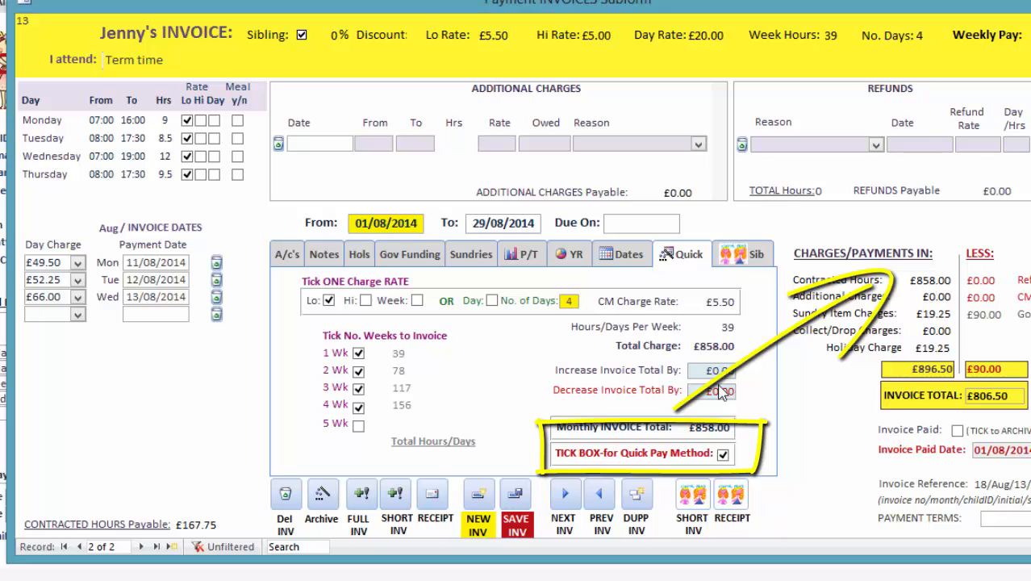
pyautogui.click(724, 454)
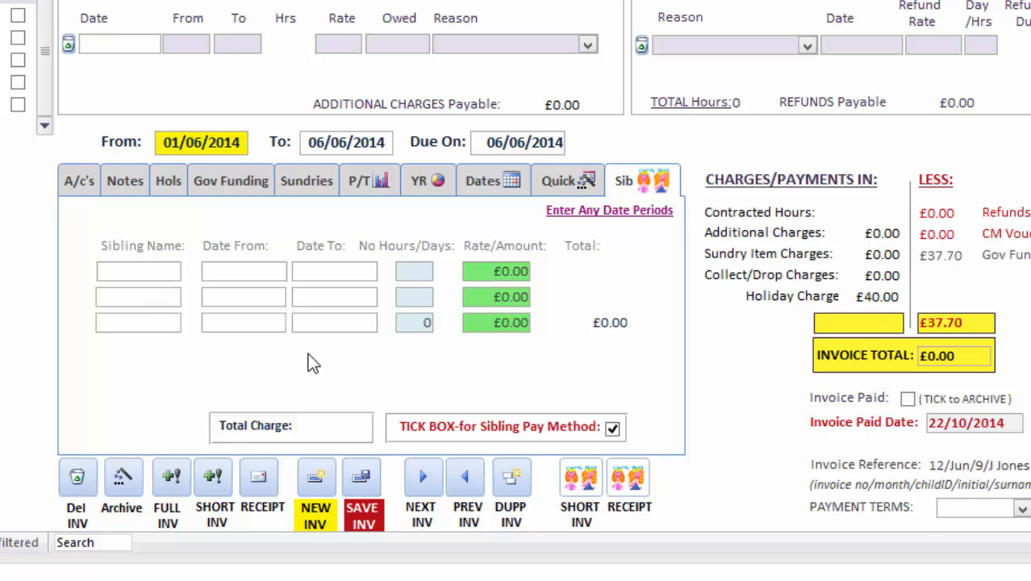
# Step: Enter the two siblings' first names in the first two rows of the sibling charges
pyautogui.click(129, 271)
pyautogui.write('Jenny')
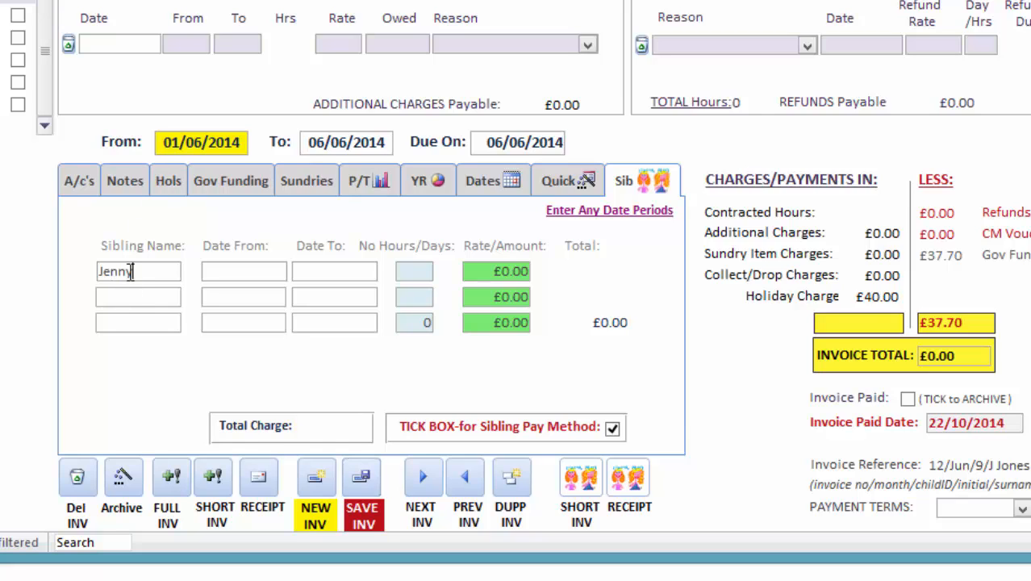
pyautogui.click(129, 302)
pyautogui.write('Jessica')
# Step: Set the first sibling's charge period from 01/08/2014 to 29/08/2014
pyautogui.click(269, 275)
pyautogui.click(299, 271)
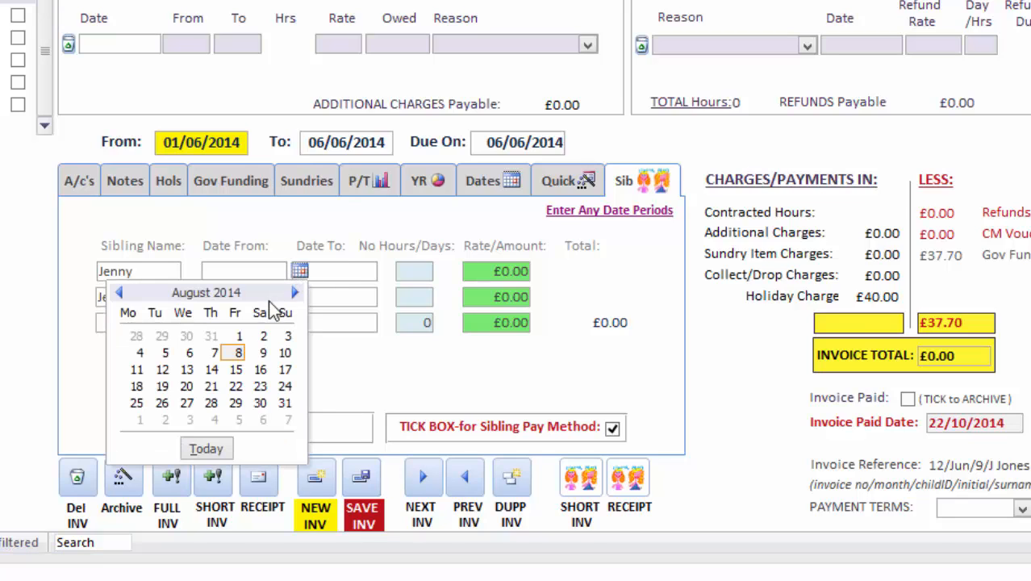
pyautogui.click(237, 337)
pyautogui.click(347, 271)
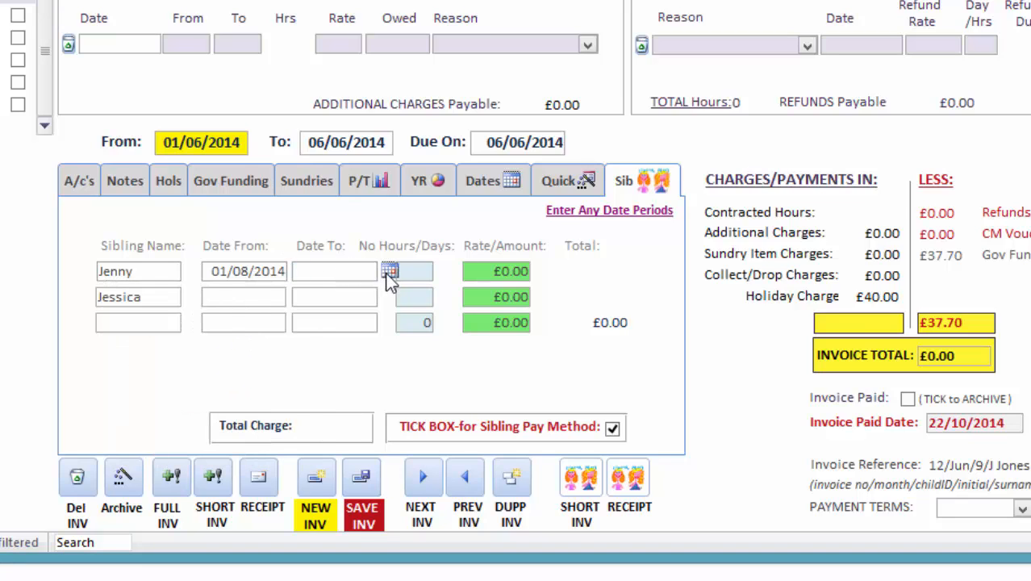
pyautogui.click(390, 271)
pyautogui.click(325, 403)
# Step: Set the second sibling's charge period from 01/08/2014 to 29/08/2014
pyautogui.click(262, 291)
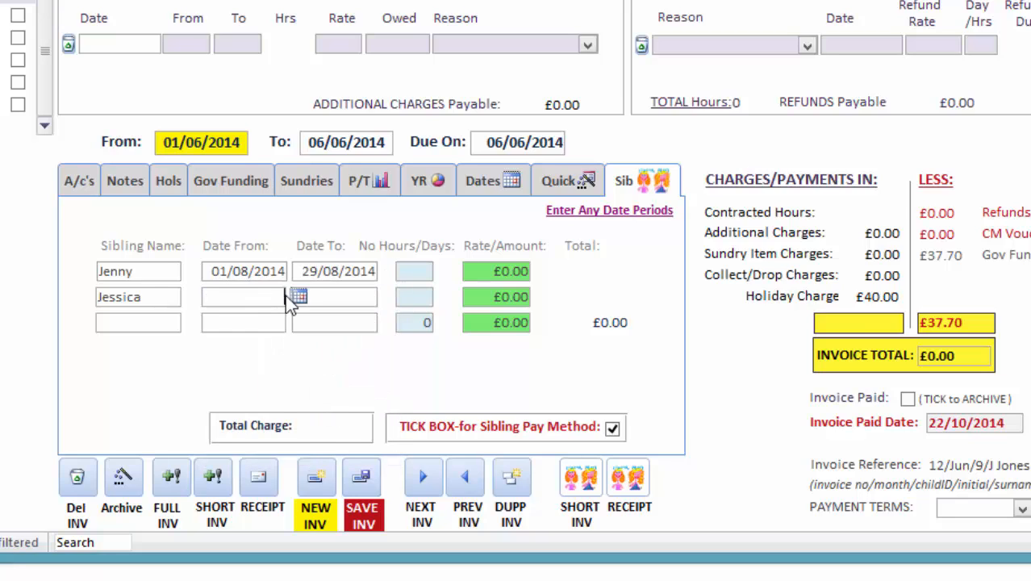
pyautogui.click(299, 297)
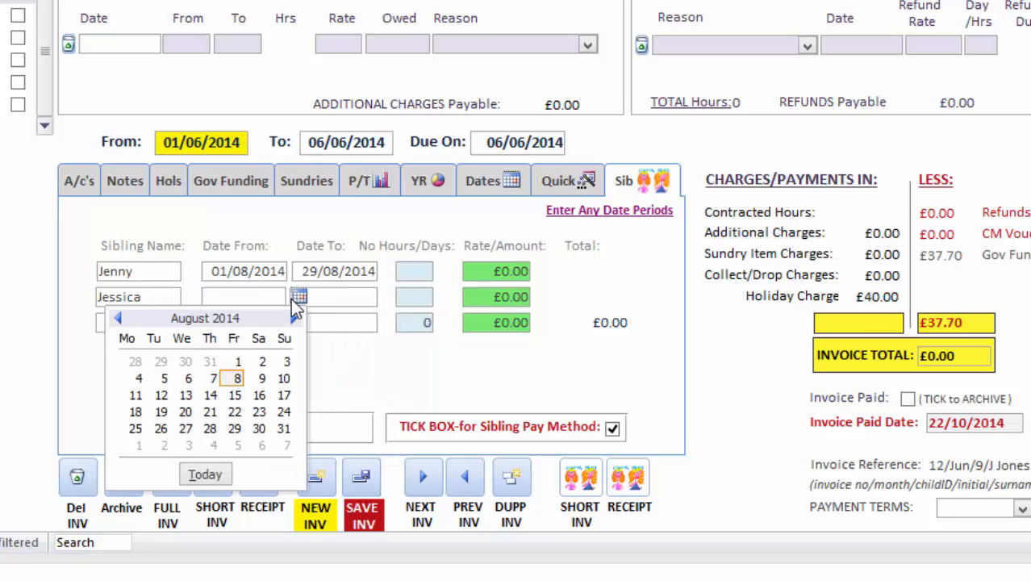
pyautogui.click(239, 362)
pyautogui.click(334, 297)
pyautogui.click(389, 297)
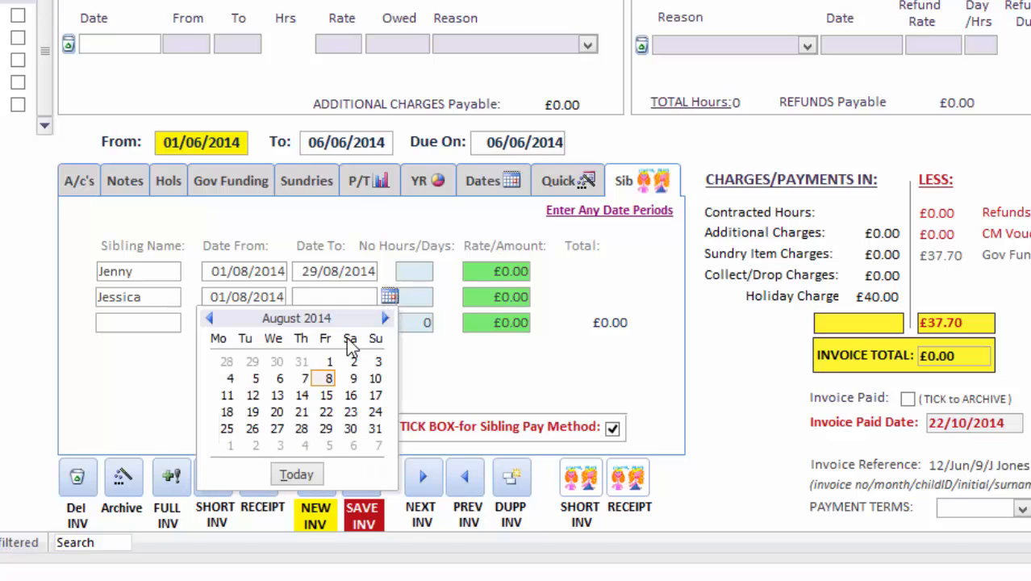
pyautogui.click(326, 428)
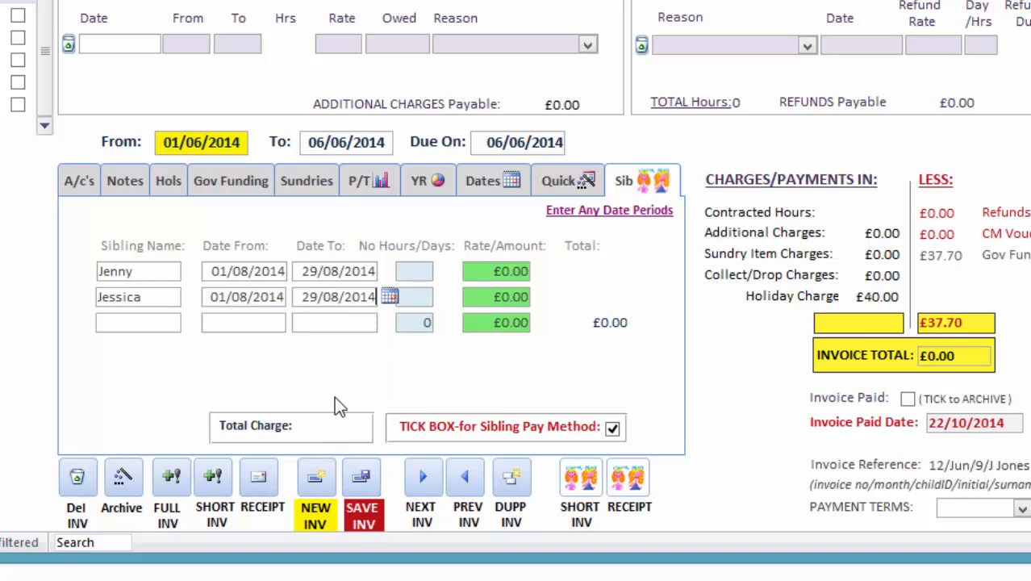
# Step: Enter 18 hours/days at a rate of £20.00 for each of the two siblings
pyautogui.click(415, 271)
pyautogui.write('18')
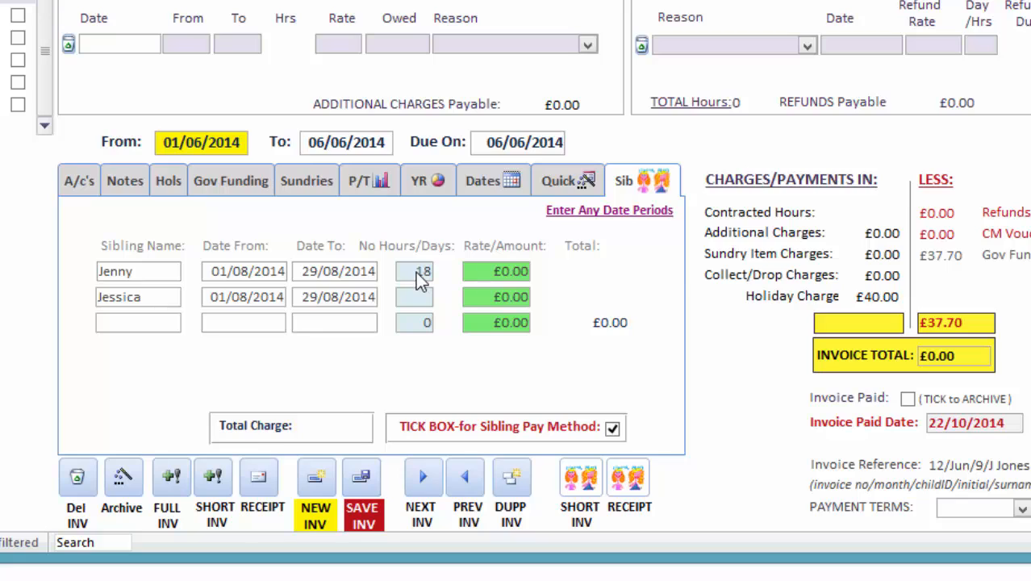
pyautogui.click(420, 296)
pyautogui.write('18')
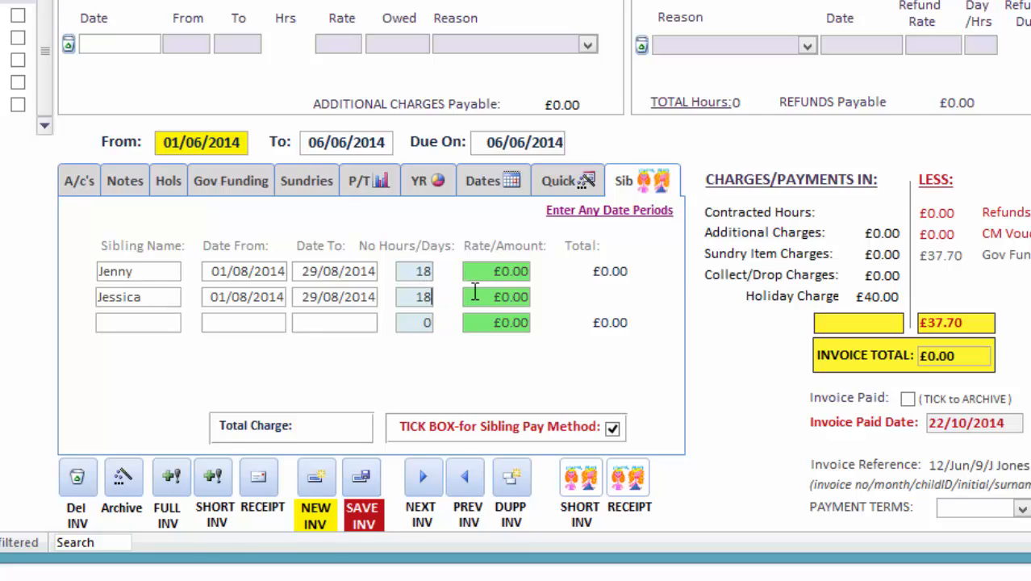
pyautogui.click(502, 275)
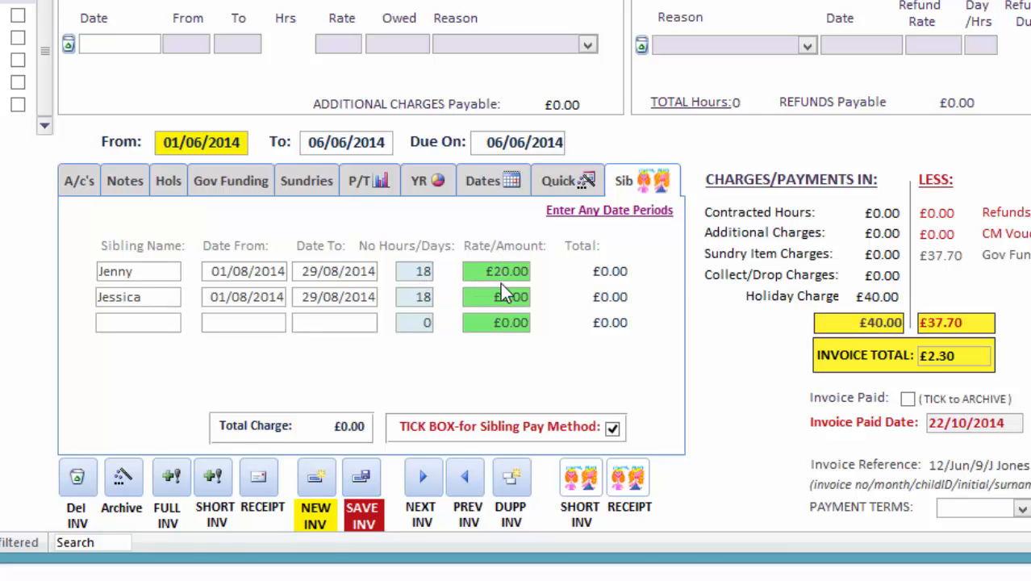
pyautogui.click(500, 296)
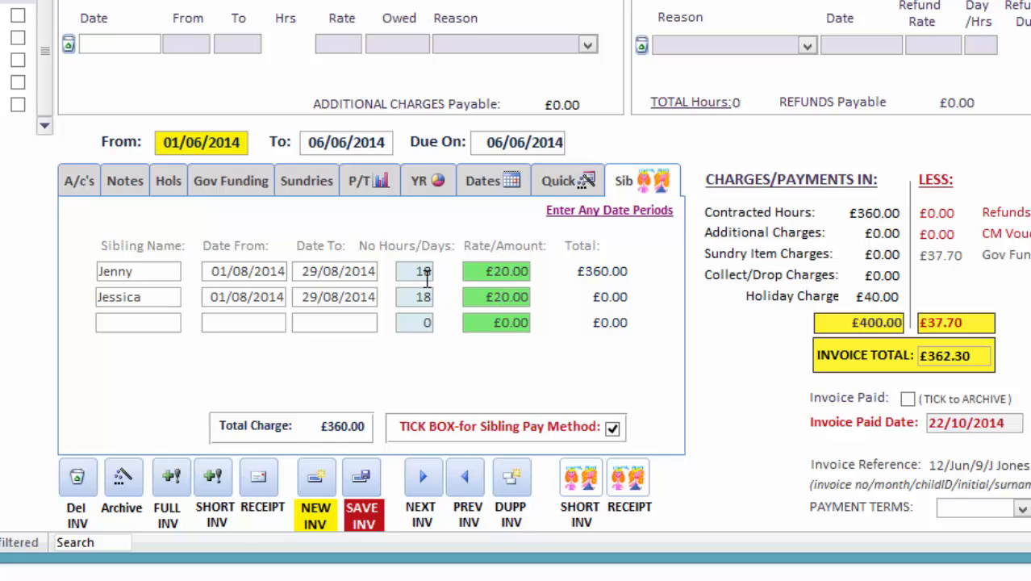
pyautogui.click(509, 325)
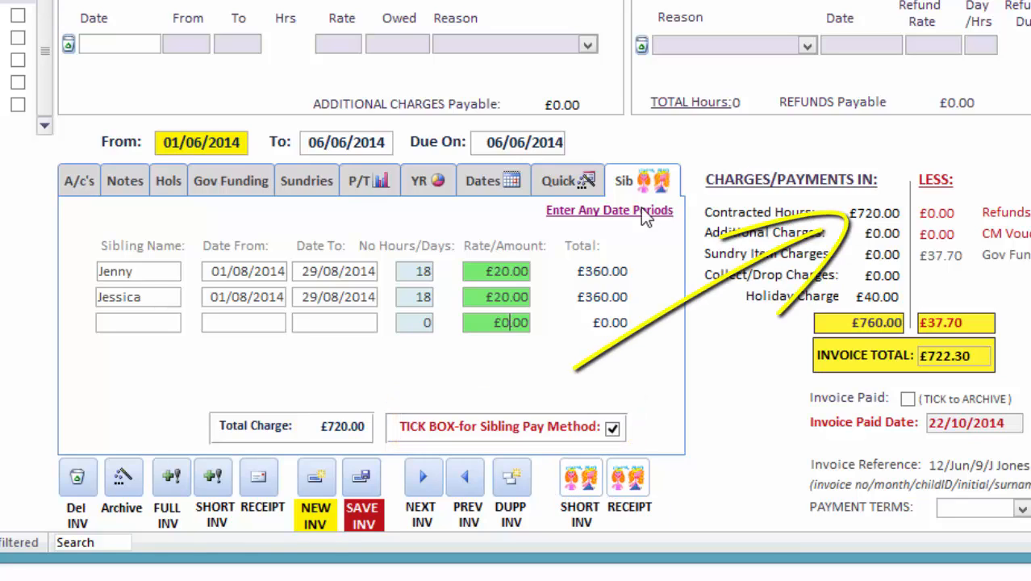
# Step: Preview the short invoice for both siblings, examine its names and charges, and close it
pyautogui.click(584, 481)
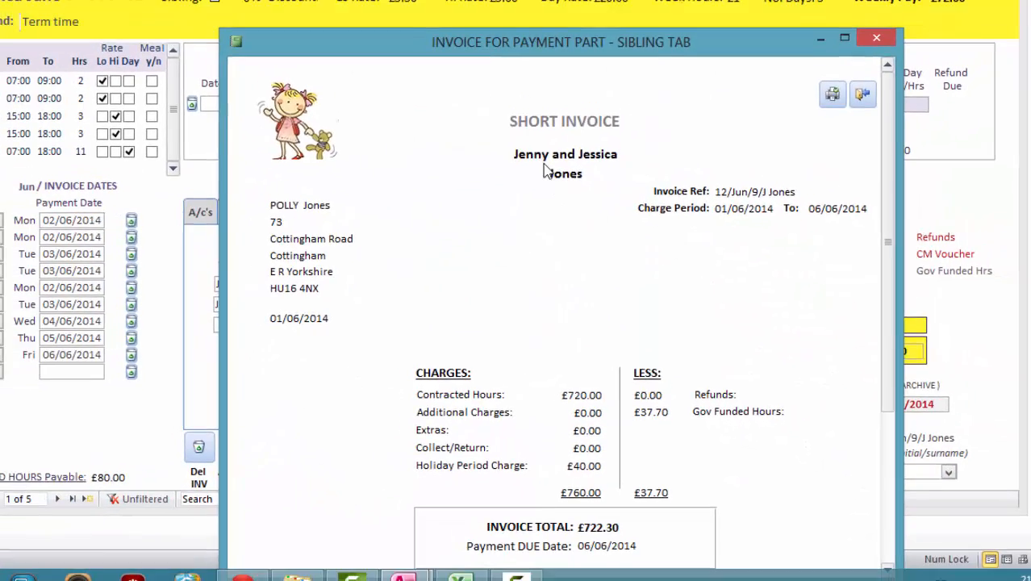
pyautogui.moveTo(698, 16); pyautogui.dragTo(718, 23)
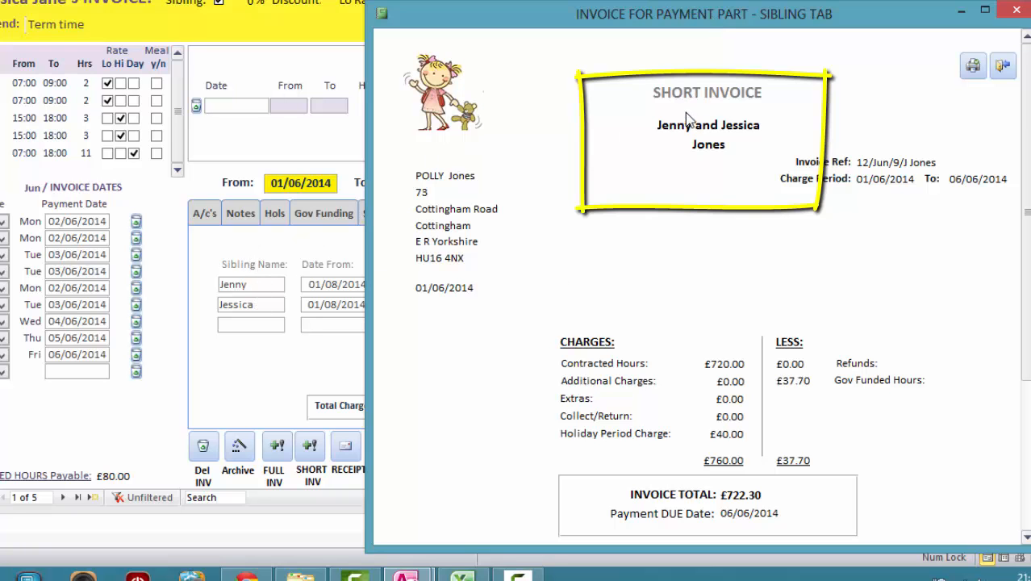
pyautogui.moveTo(705, 20); pyautogui.dragTo(651, 2)
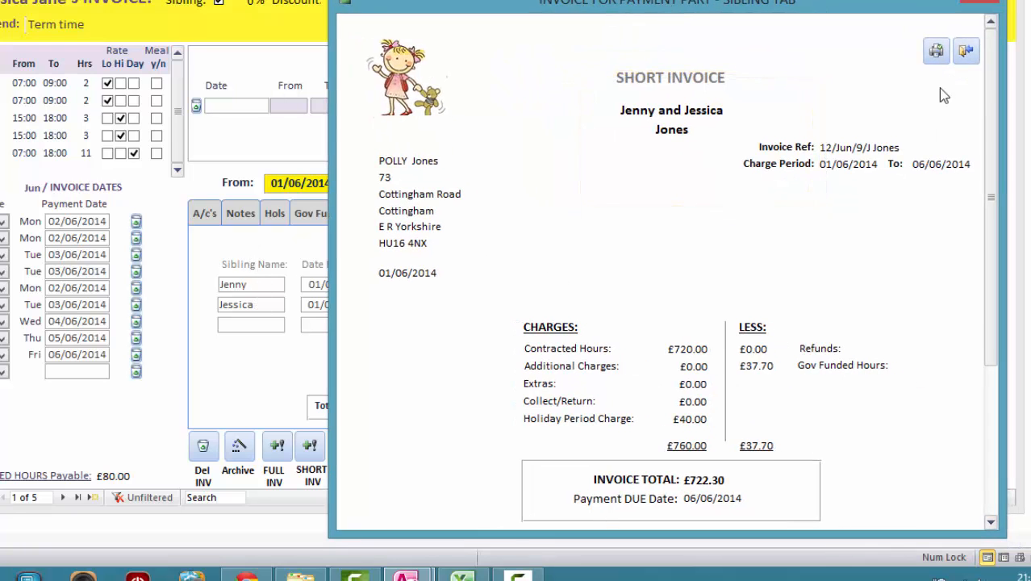
pyautogui.click(964, 53)
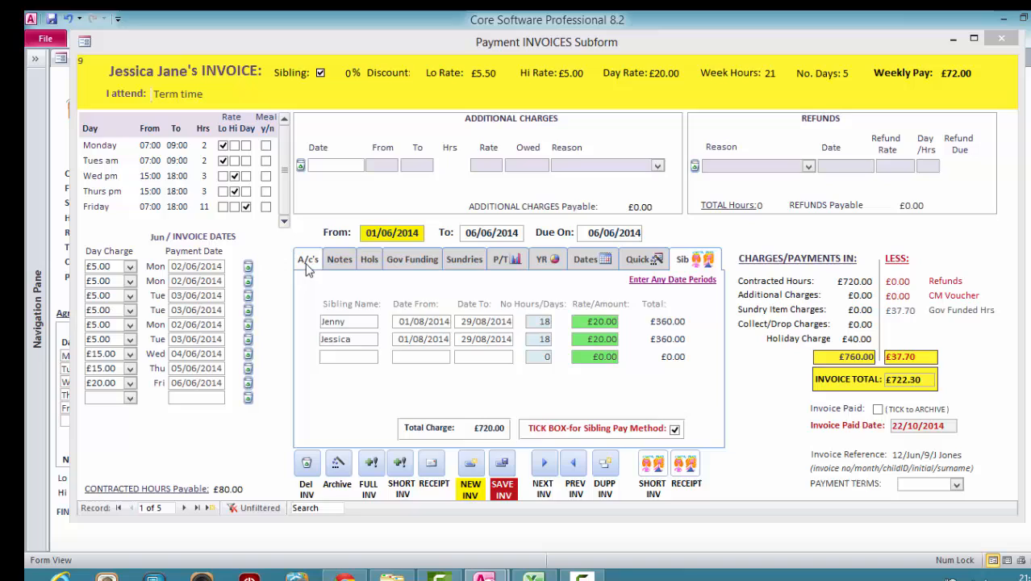
# Step: Open the invoice's notes section with its pre-paid amounts
pyautogui.click(203, 213)
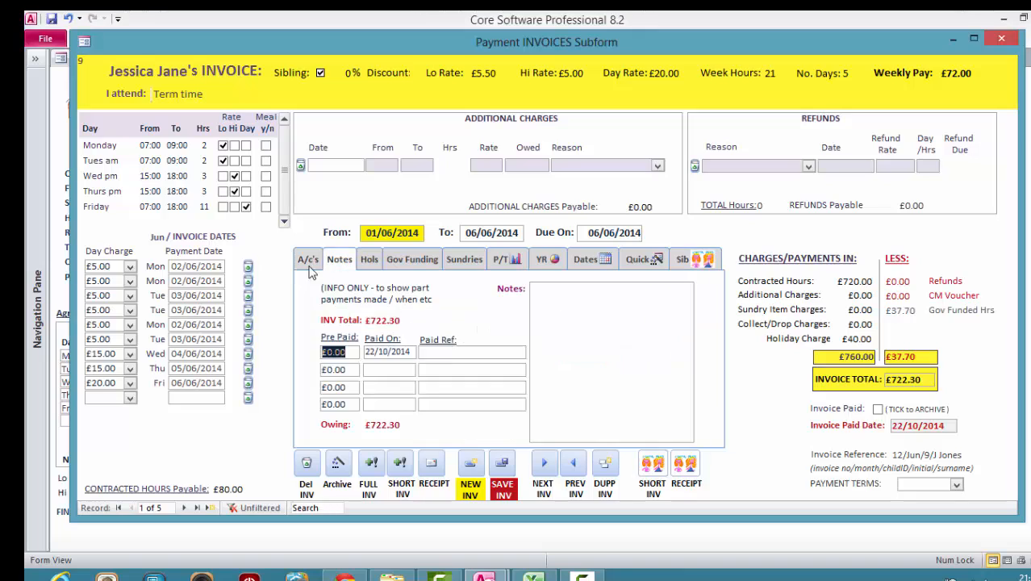